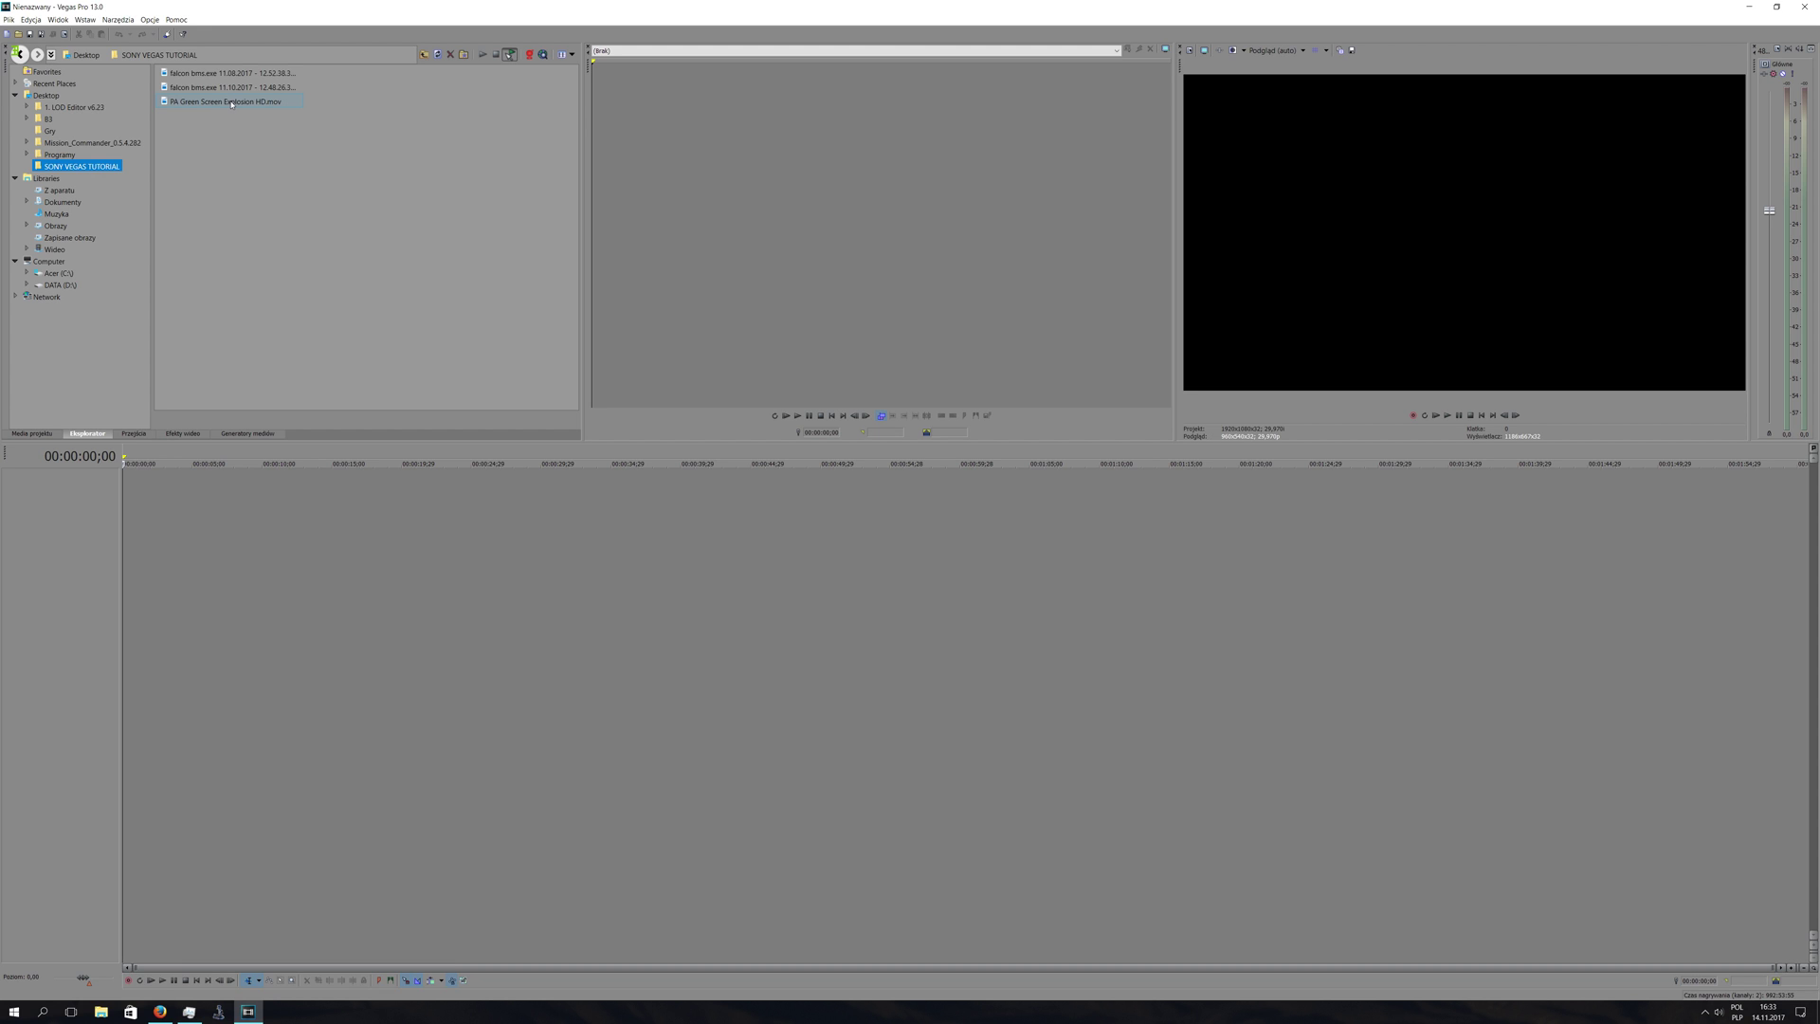
Load PA Green Screen Explosion HD.mov from the Explorer into the Trimmer for preview.
double_click(232, 103)
Place the explosion clip and the falcon bms.exe airfield recording beneath it, then go to 00:00:01;29.
left_click_drag(139, 484, 189, 516)
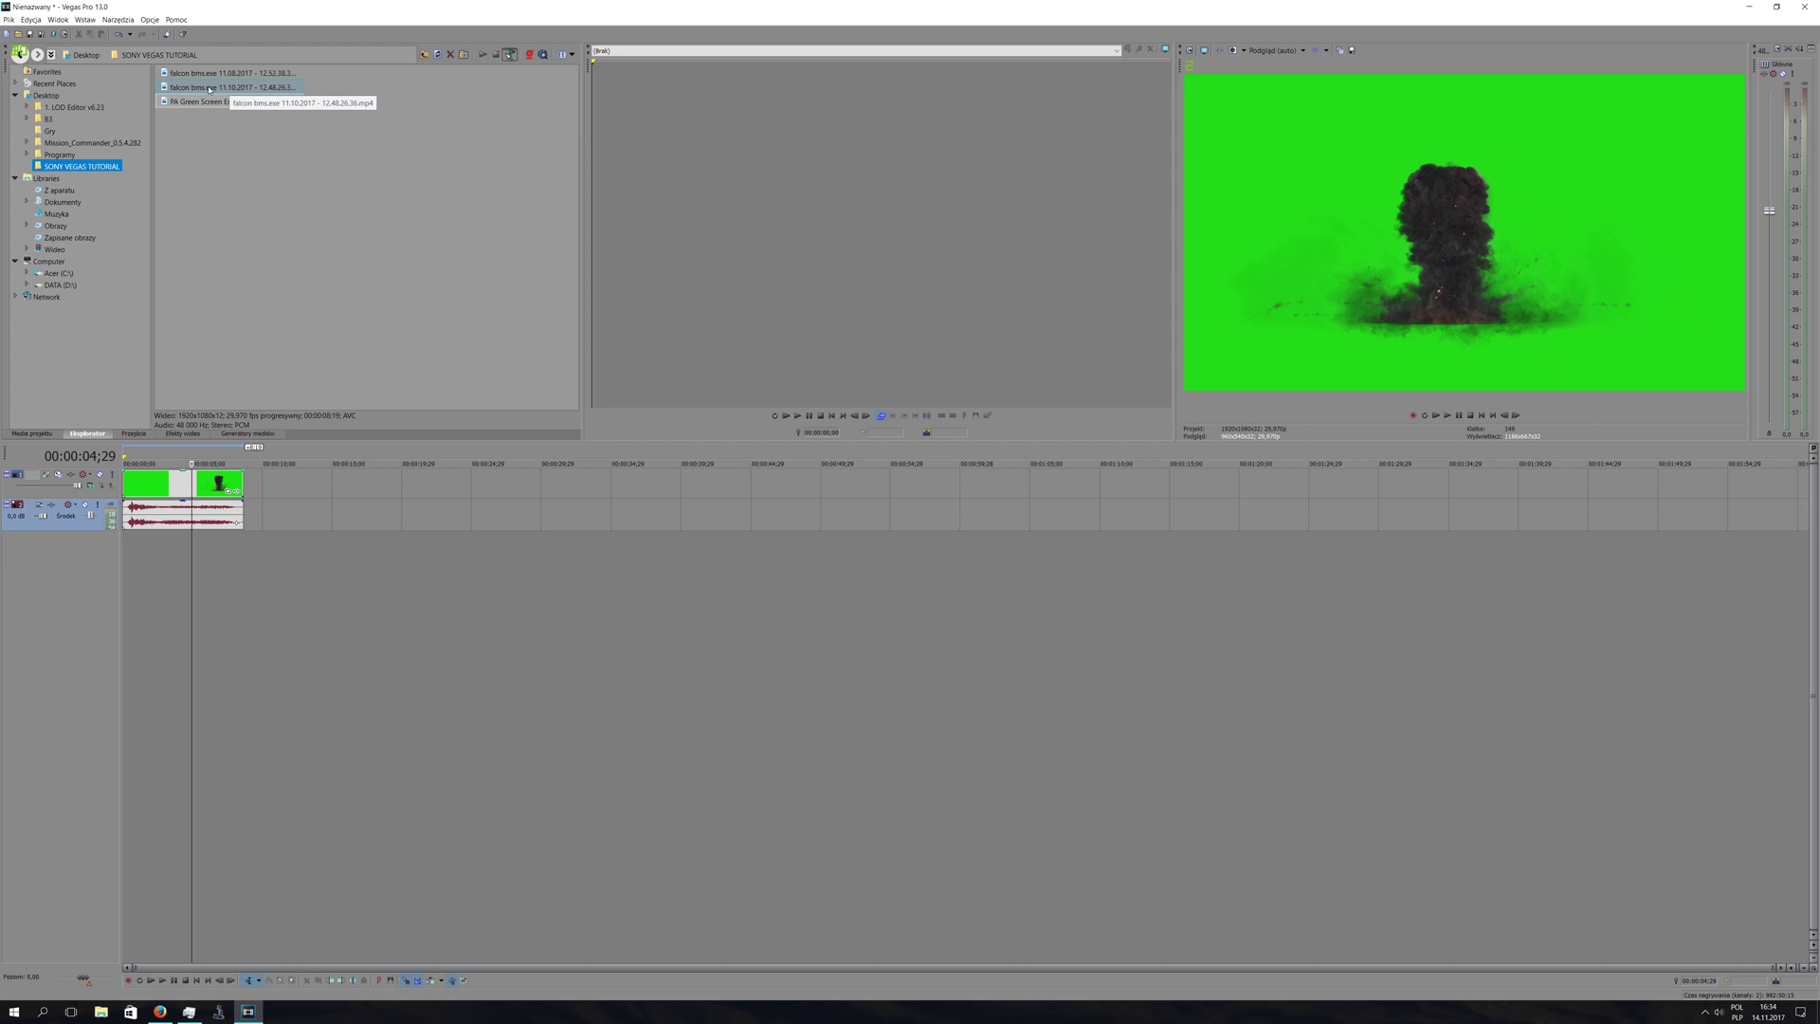
left_click_drag(202, 90, 243, 547)
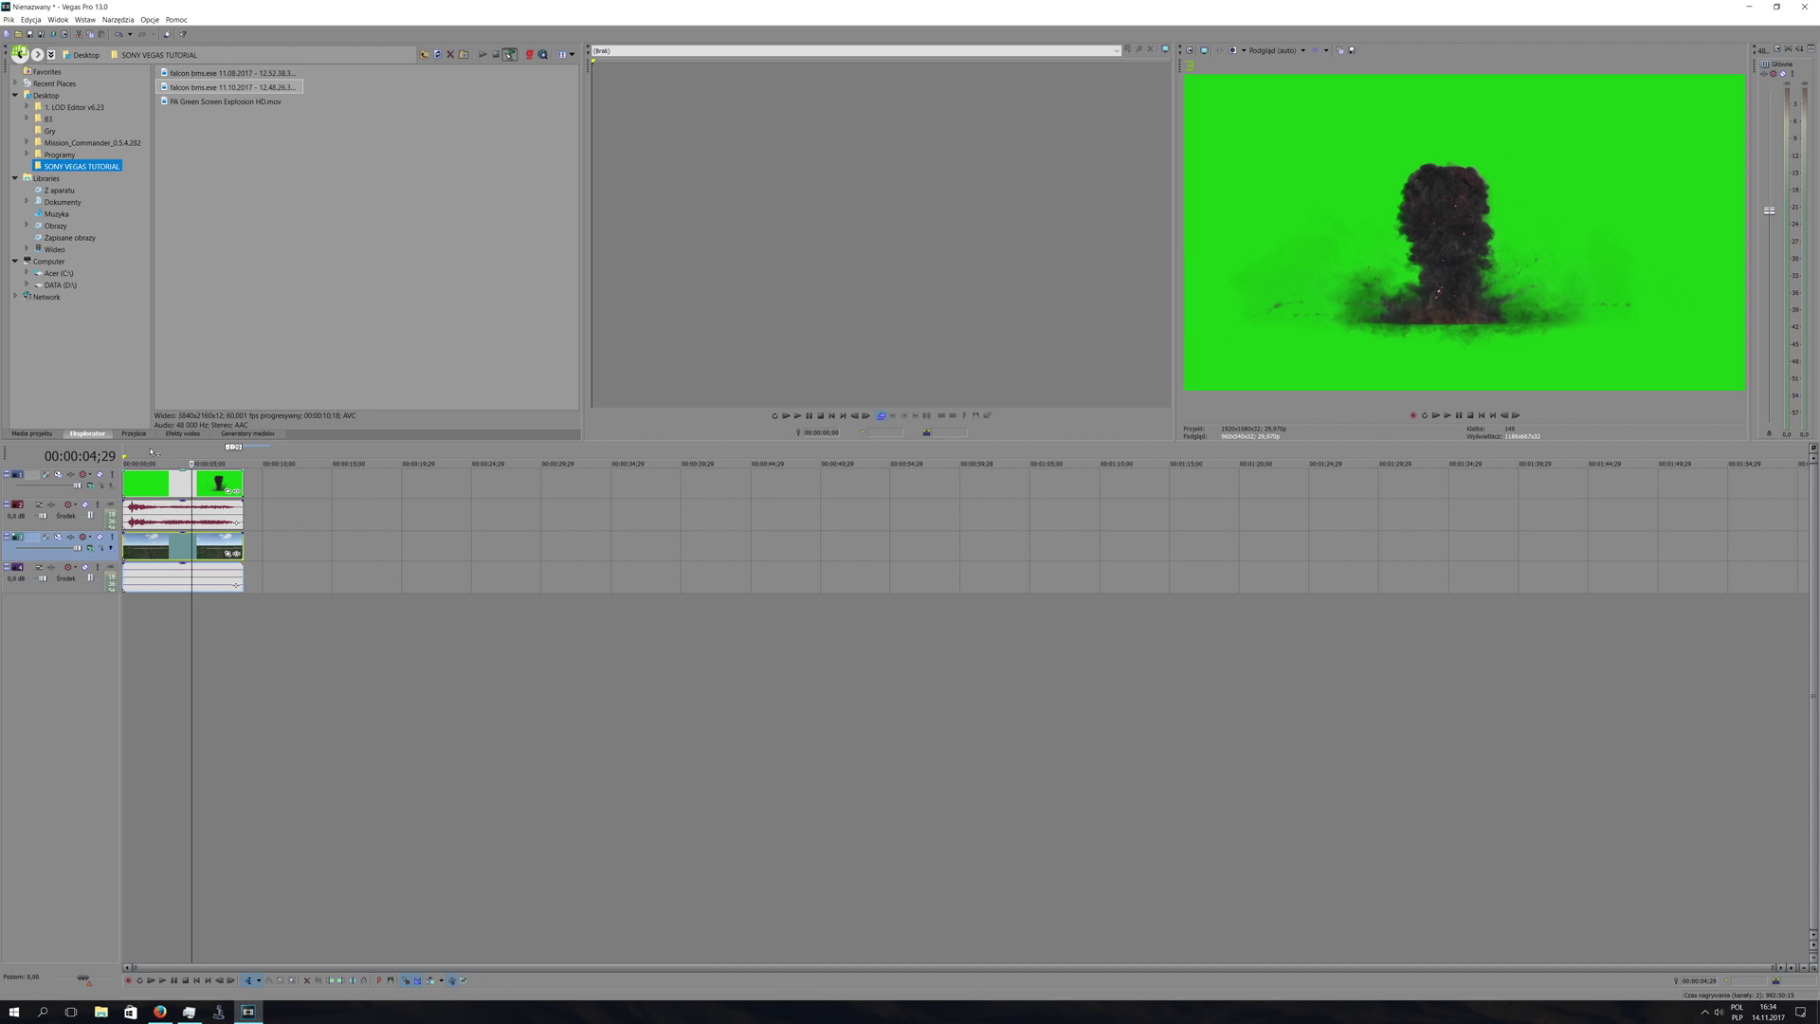
left_click(149, 457)
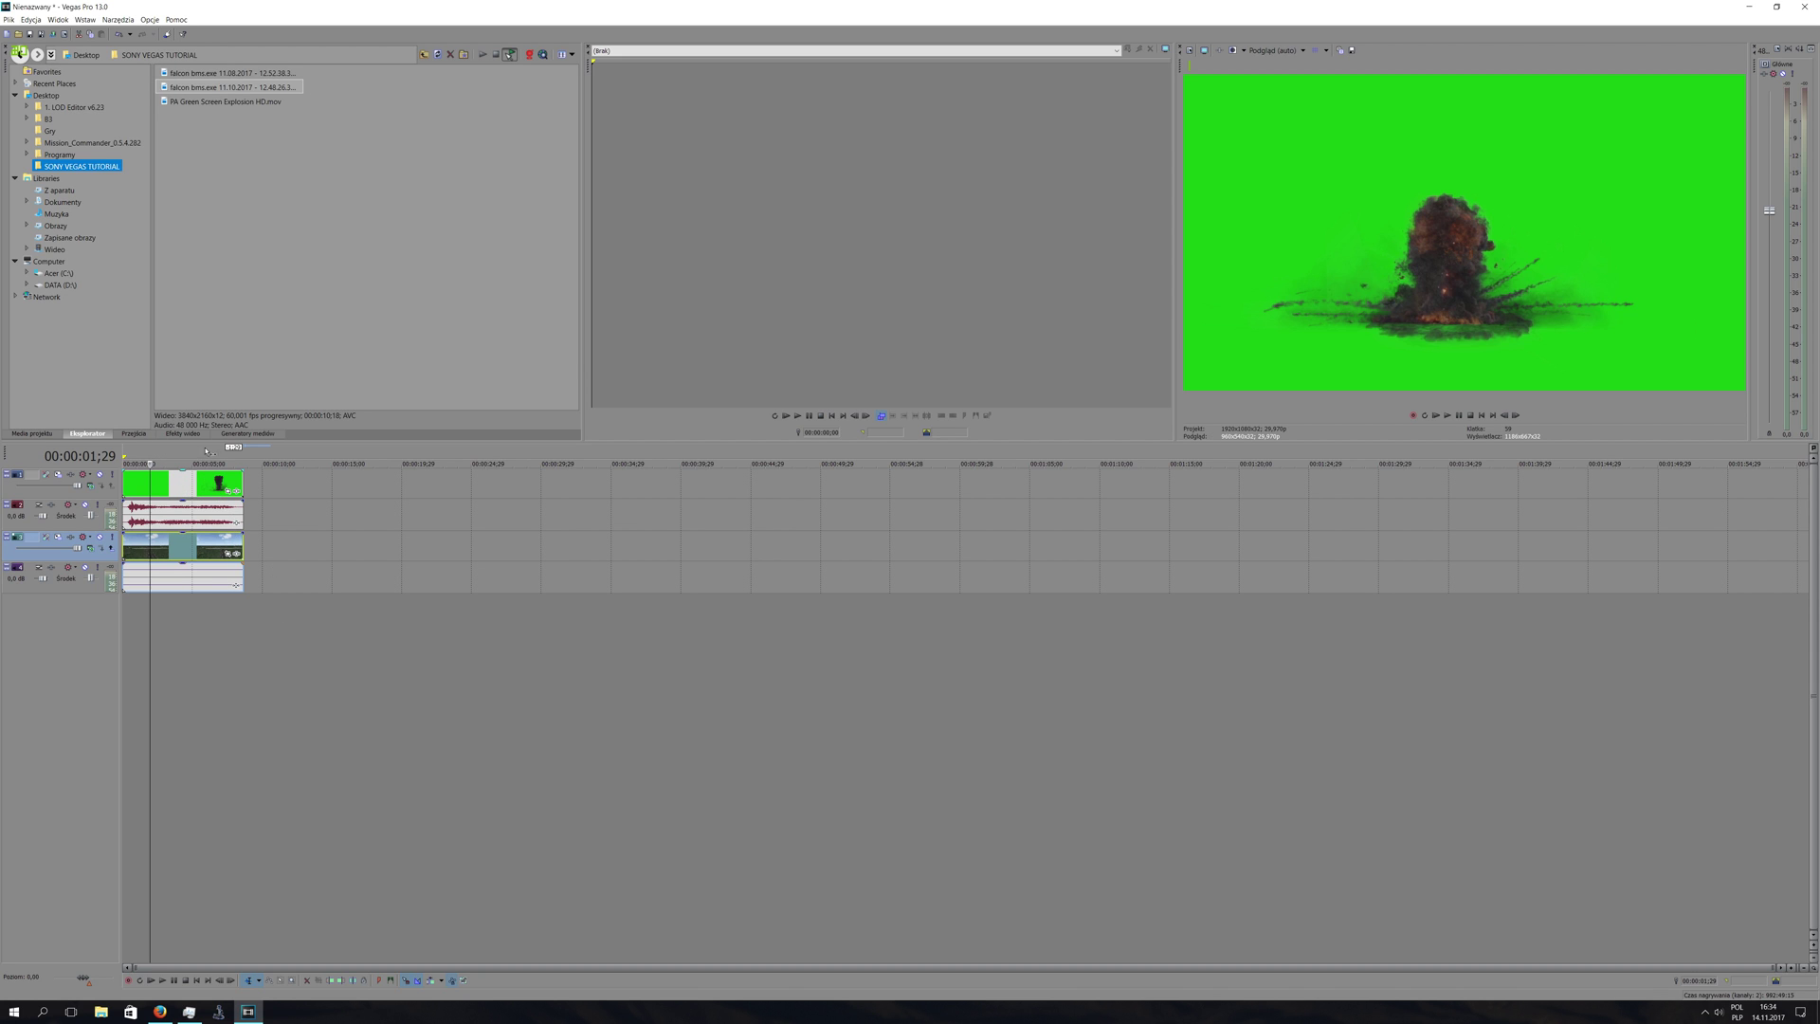
Apply the default (Domyślny) Chroma key preset from Video FX to the explosion event.
left_click(190, 437)
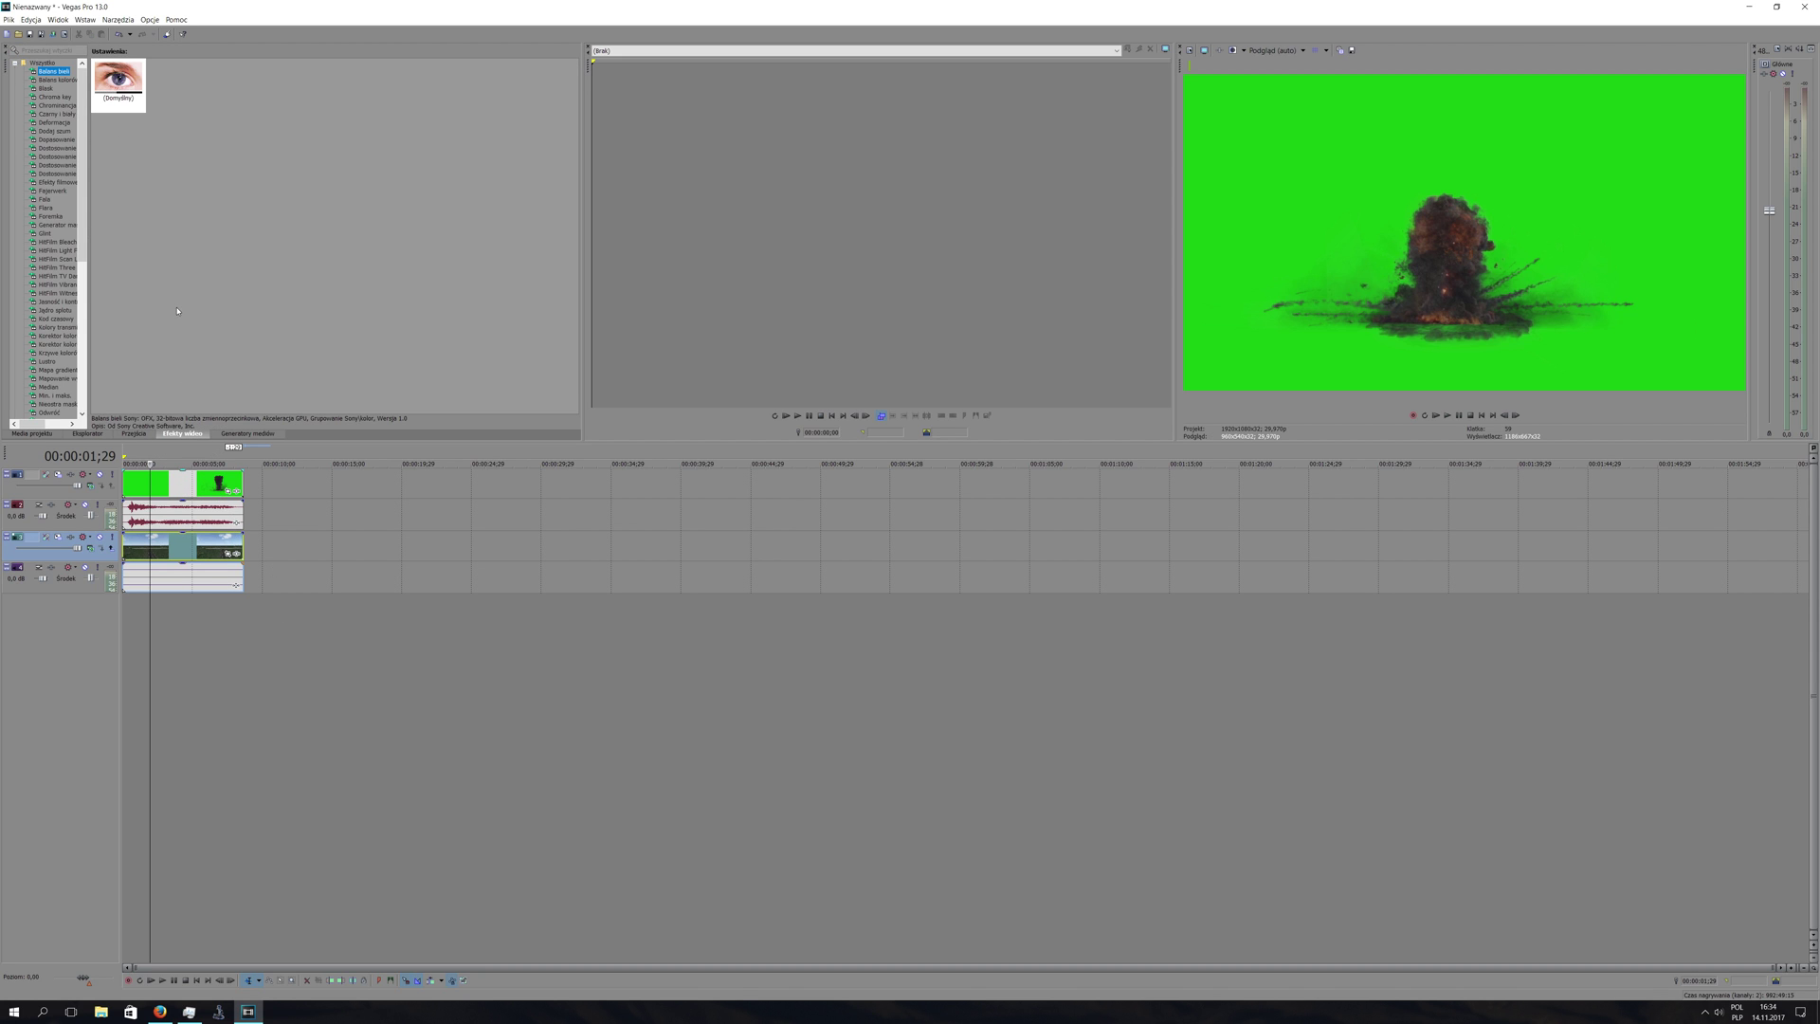
left_click(53, 96)
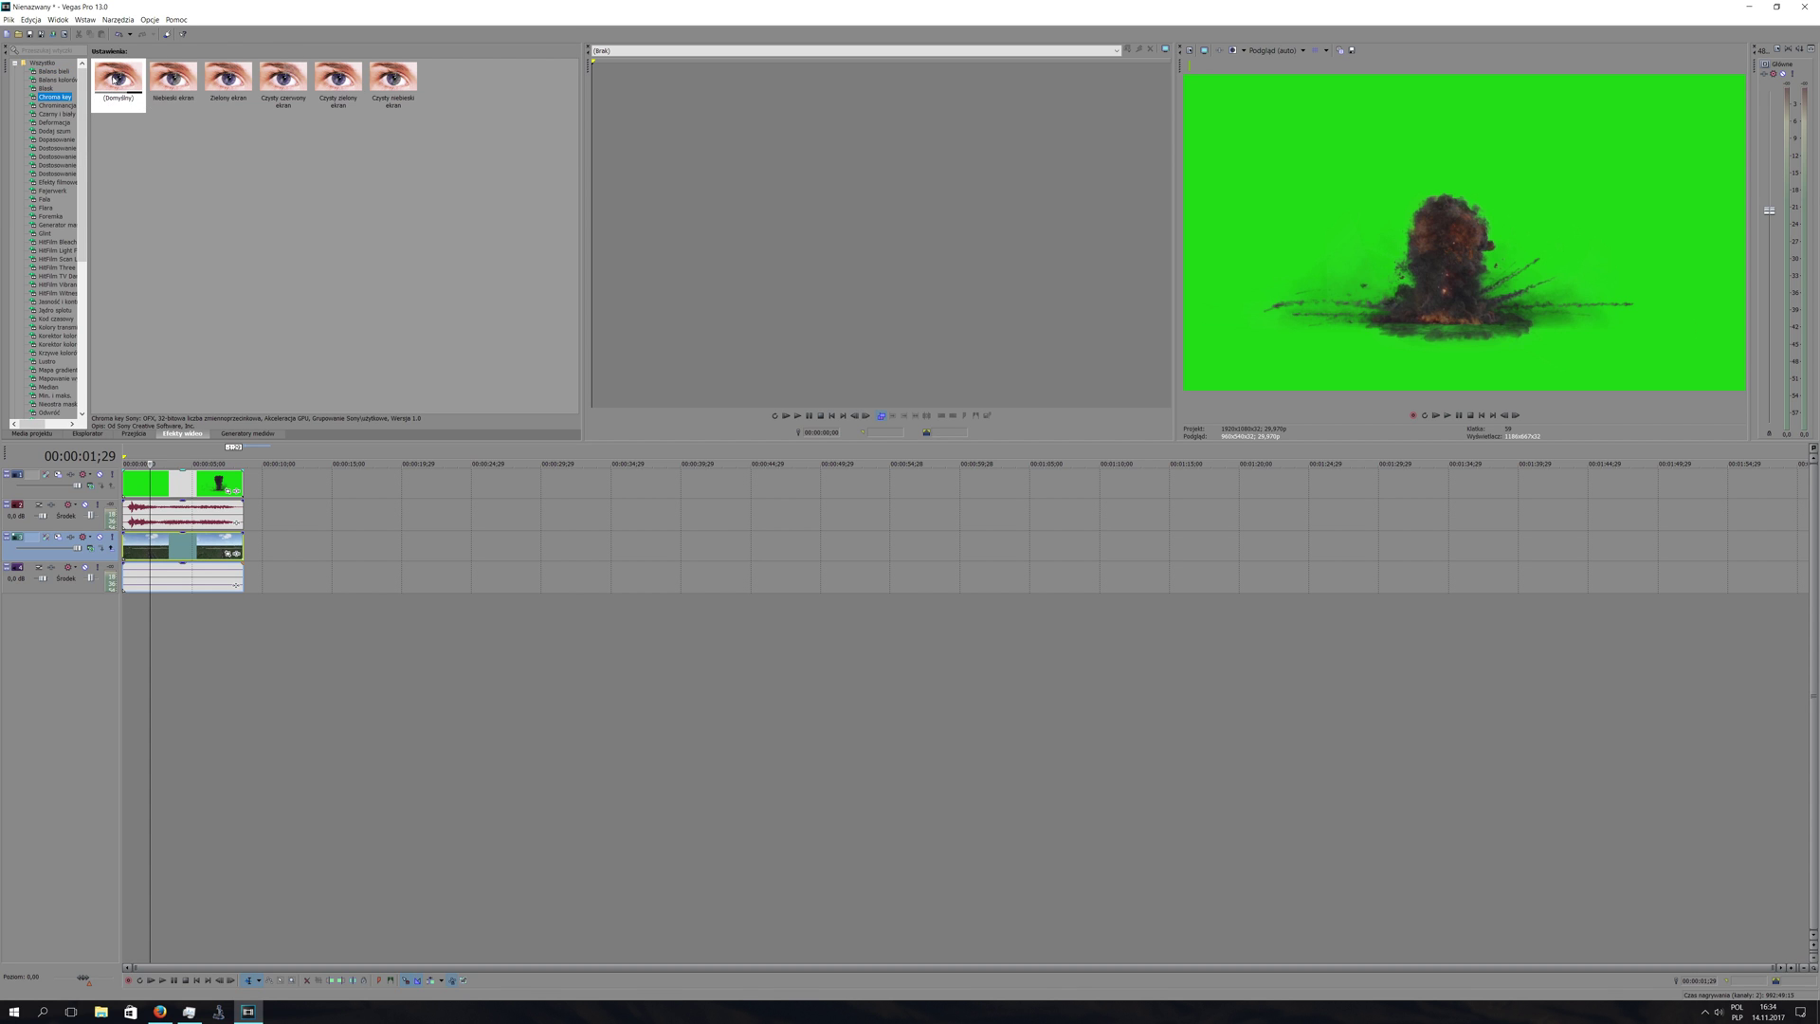
left_click_drag(119, 80, 180, 489)
left_click_drag(486, 53, 638, 114)
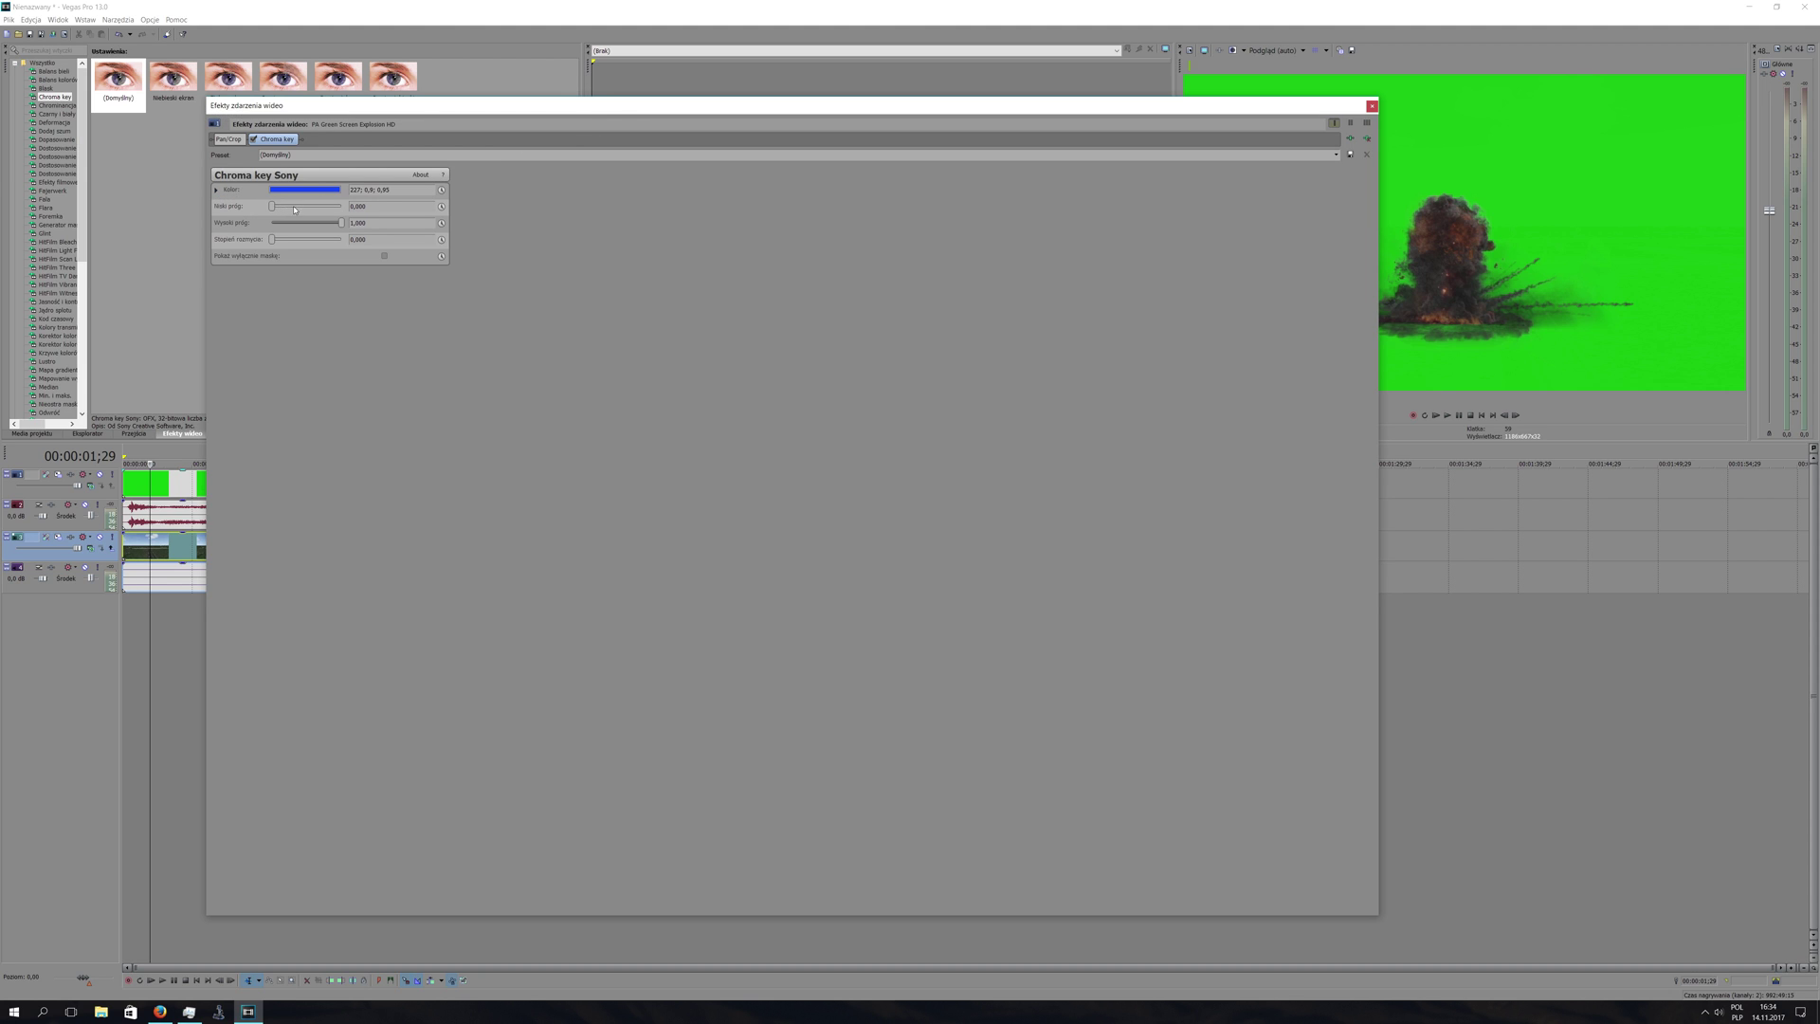
Pick the green background as the Chroma key colour and move the settings off the preview.
left_click(217, 191)
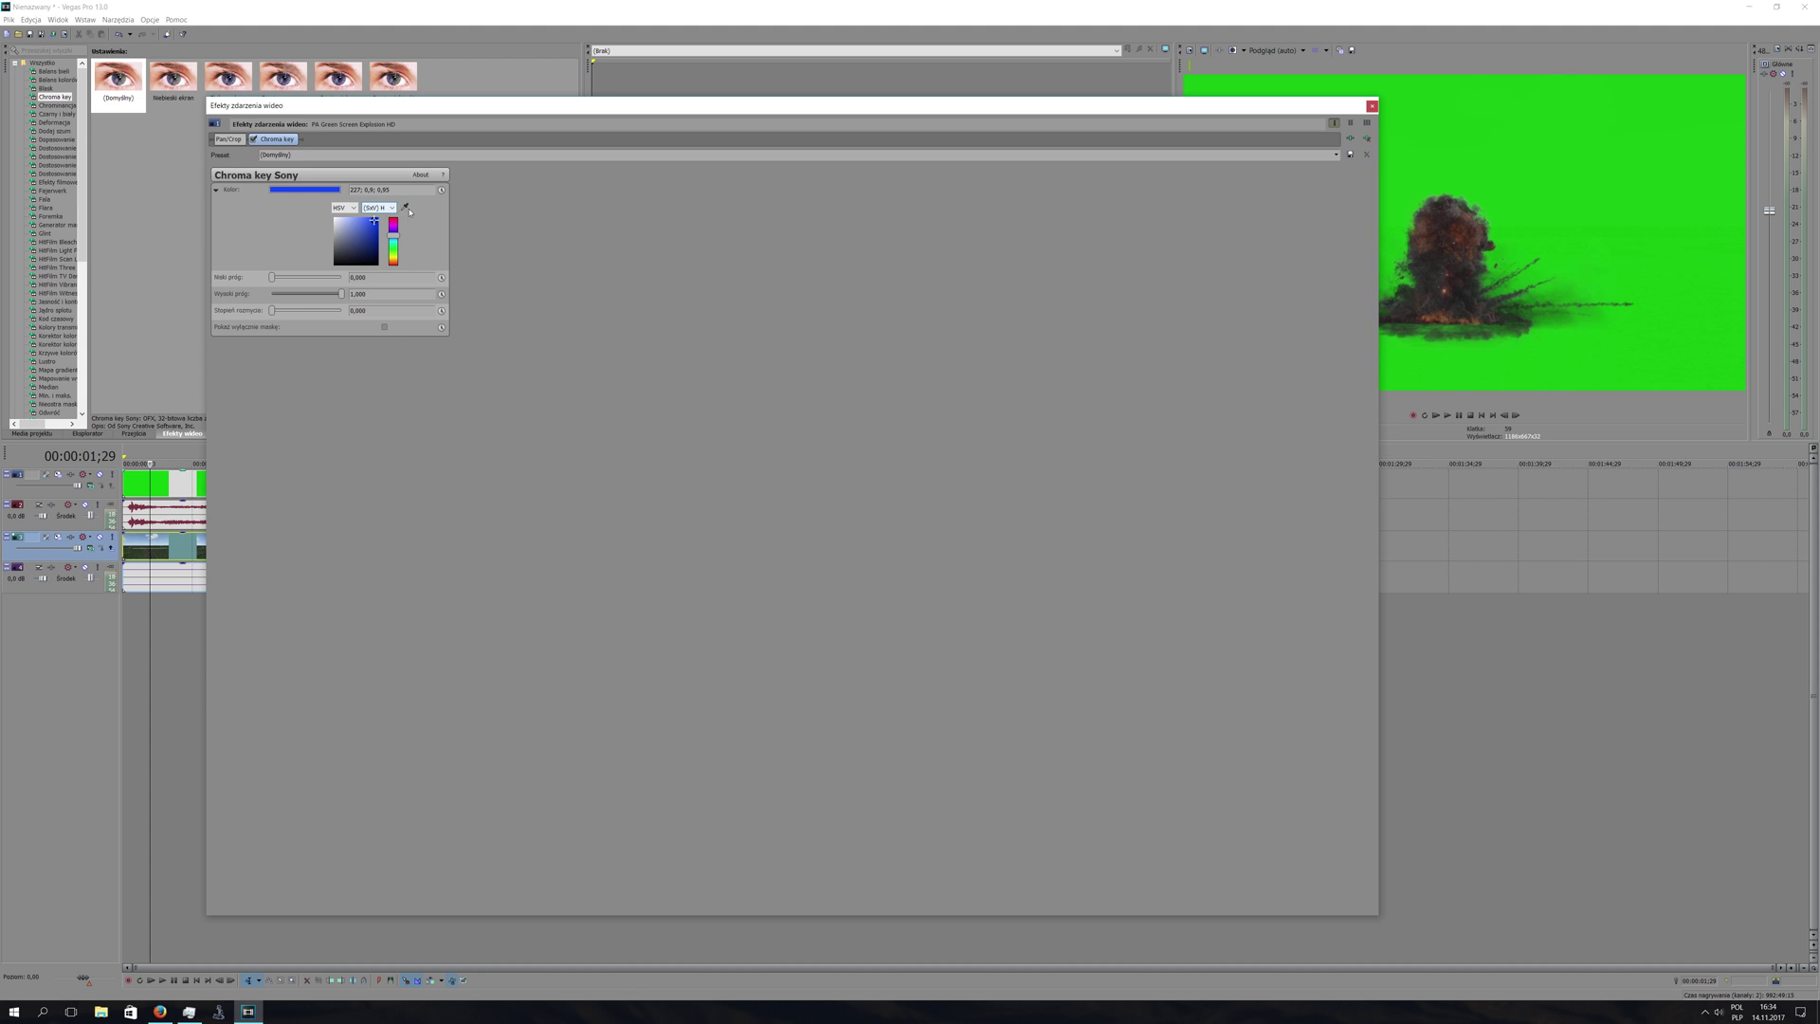
left_click(405, 209)
left_click(1643, 119)
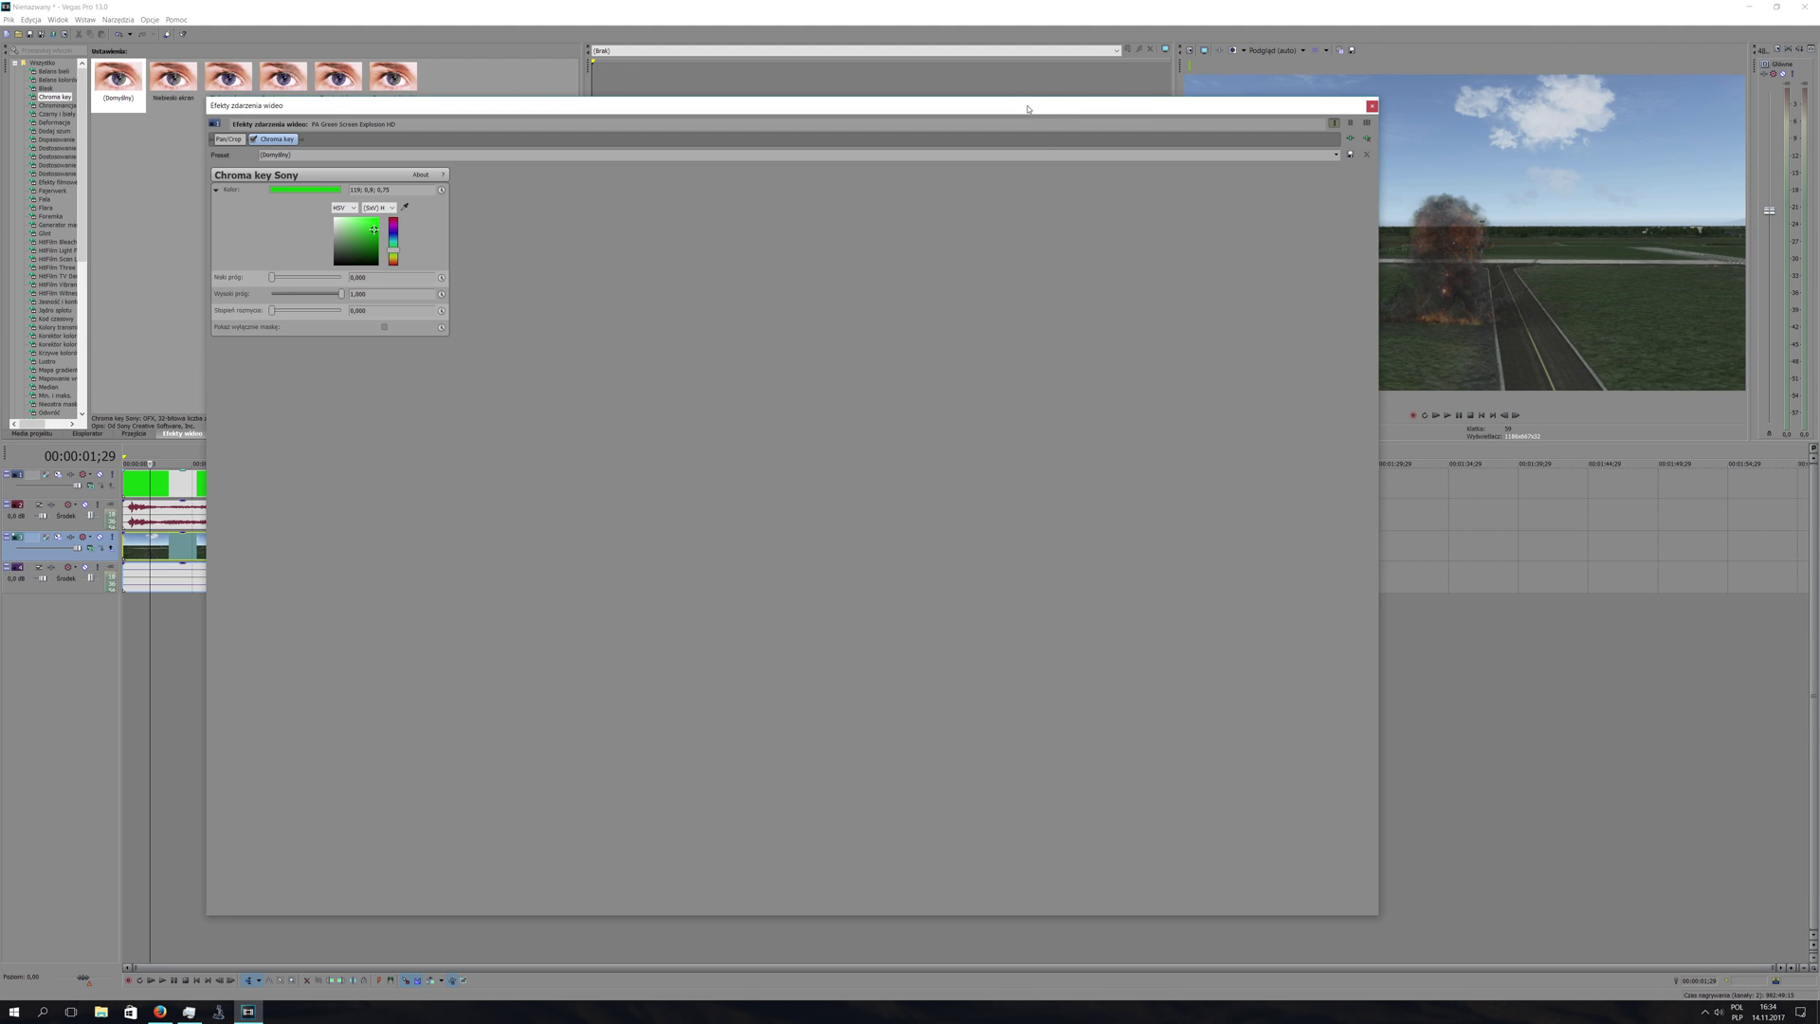
left_click_drag(1027, 108, 891, 47)
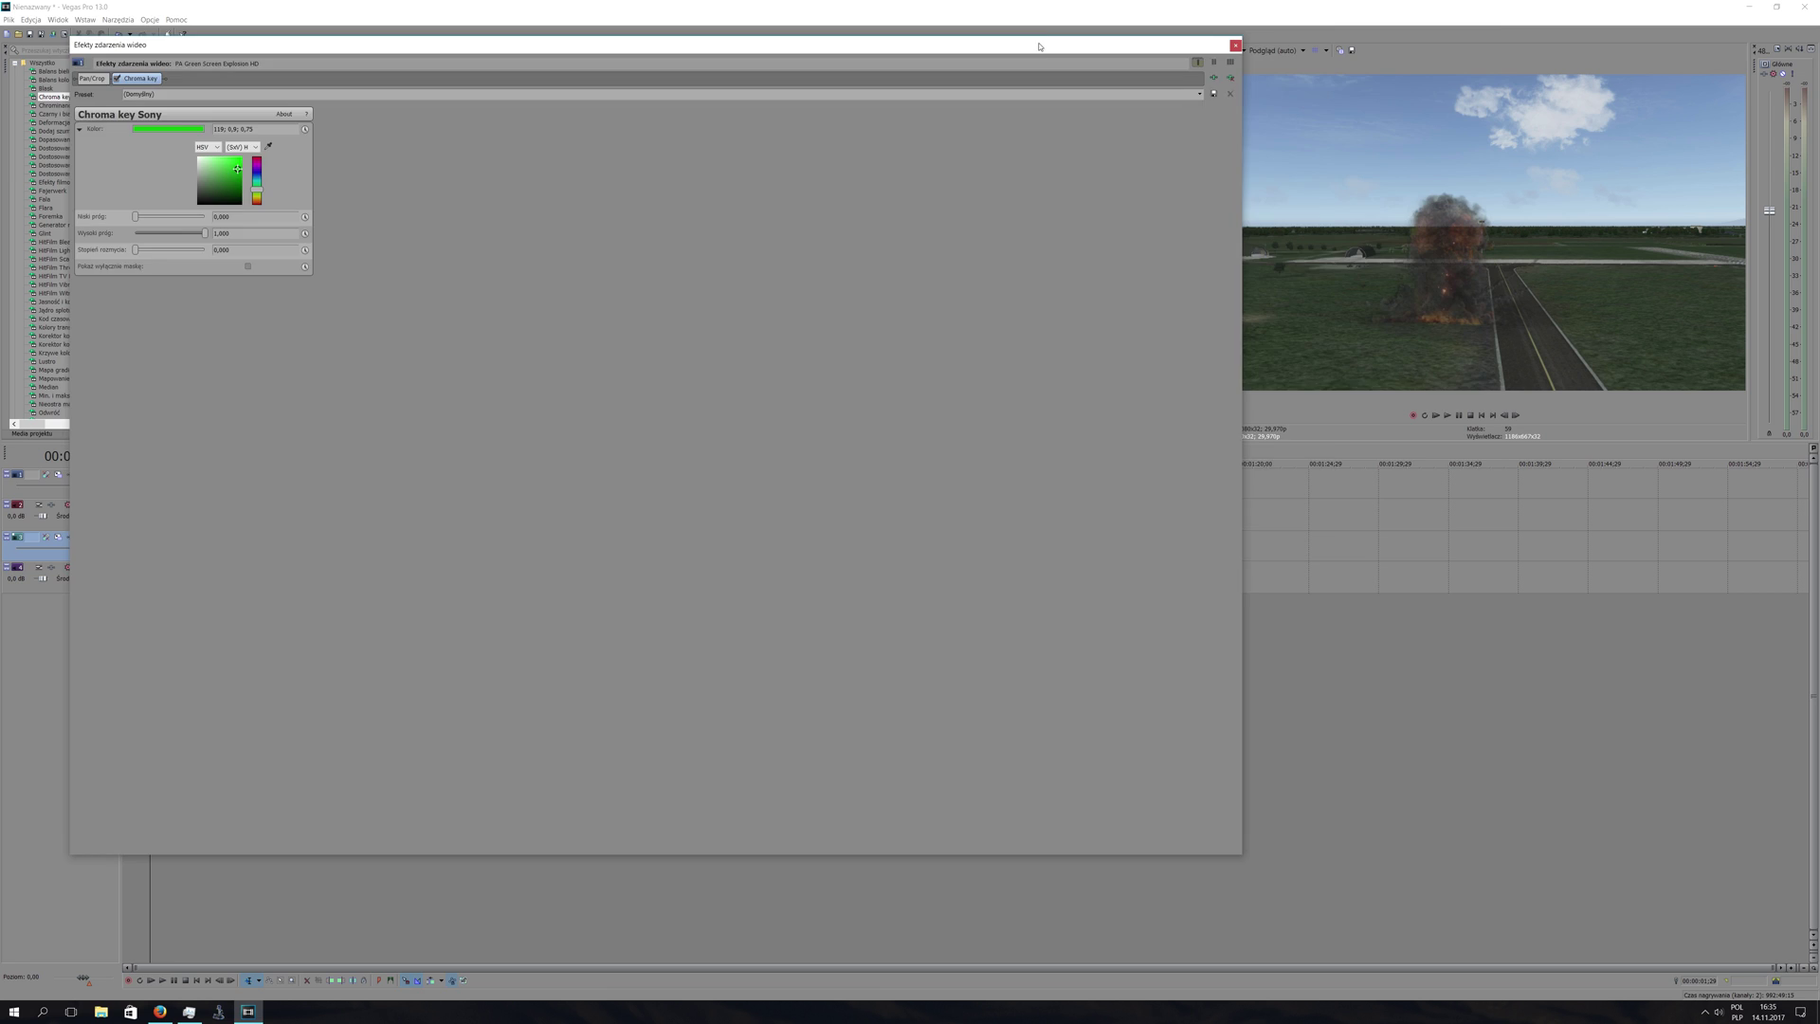
left_click_drag(1048, 43, 1342, 117)
left_click_drag(1147, 120, 907, 78)
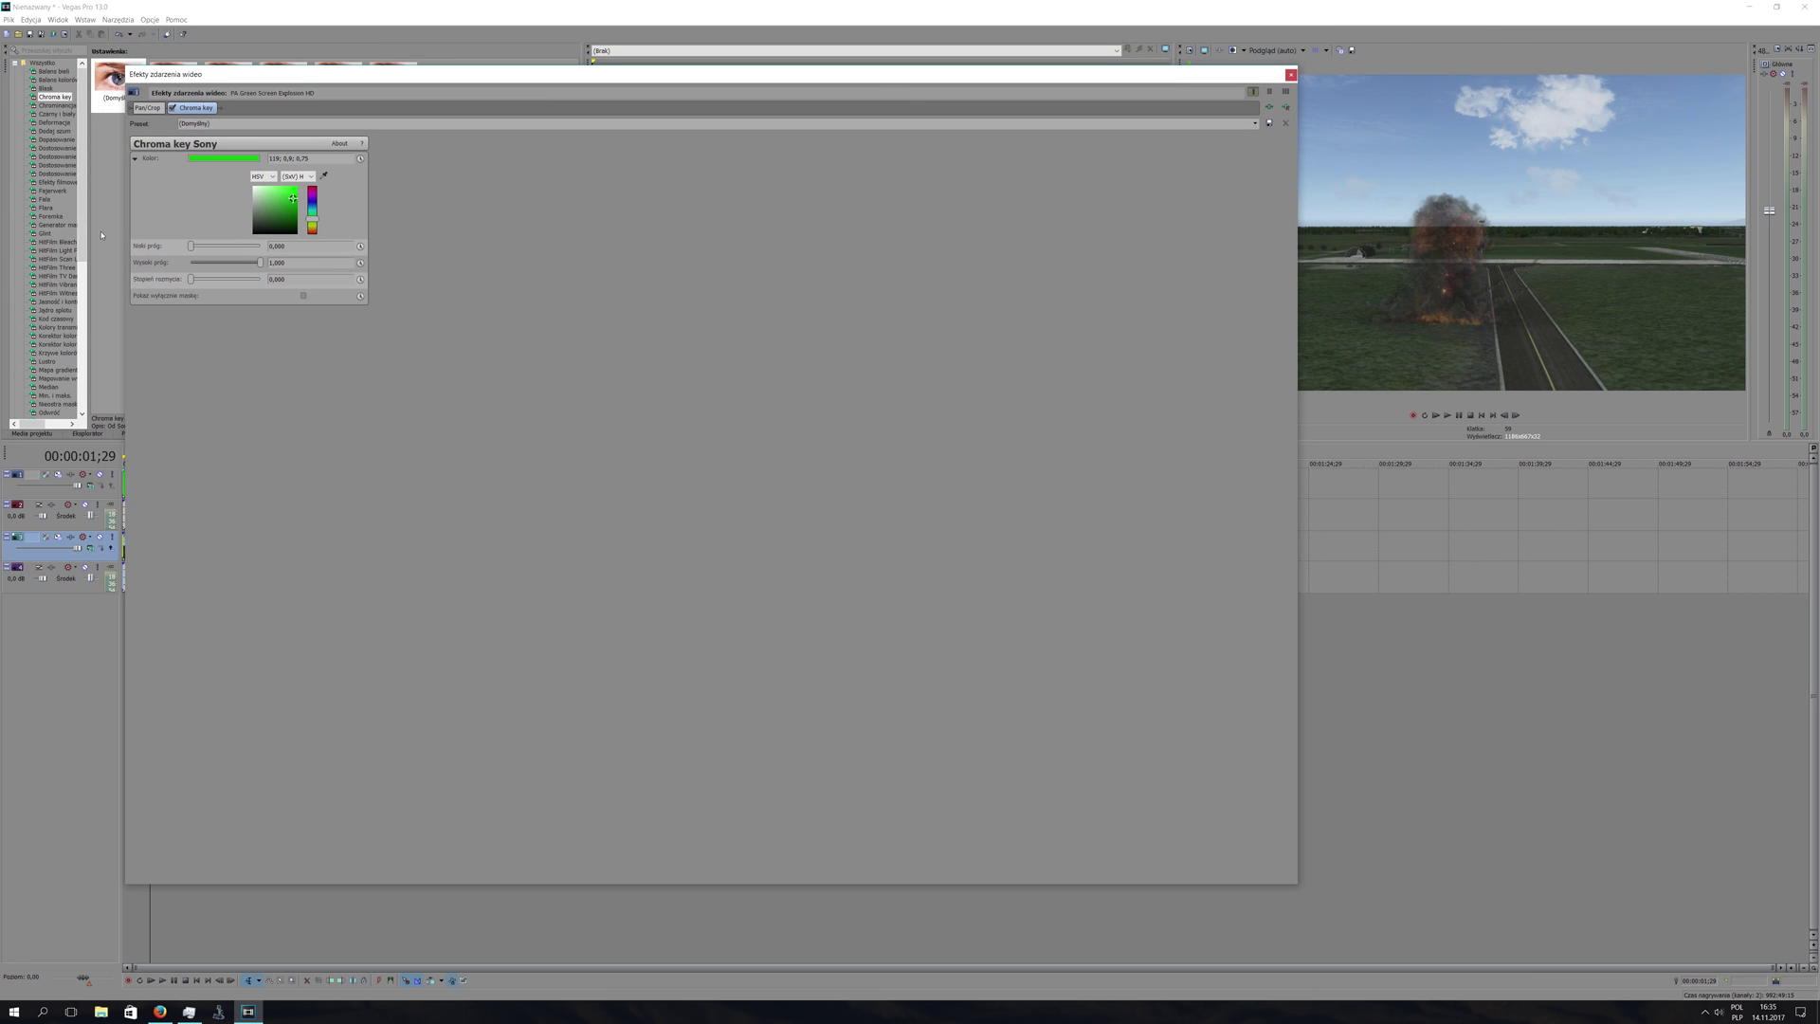
In mask view, set High threshold to 0,653 and Blur amount to 0,010, then close.
left_click(304, 296)
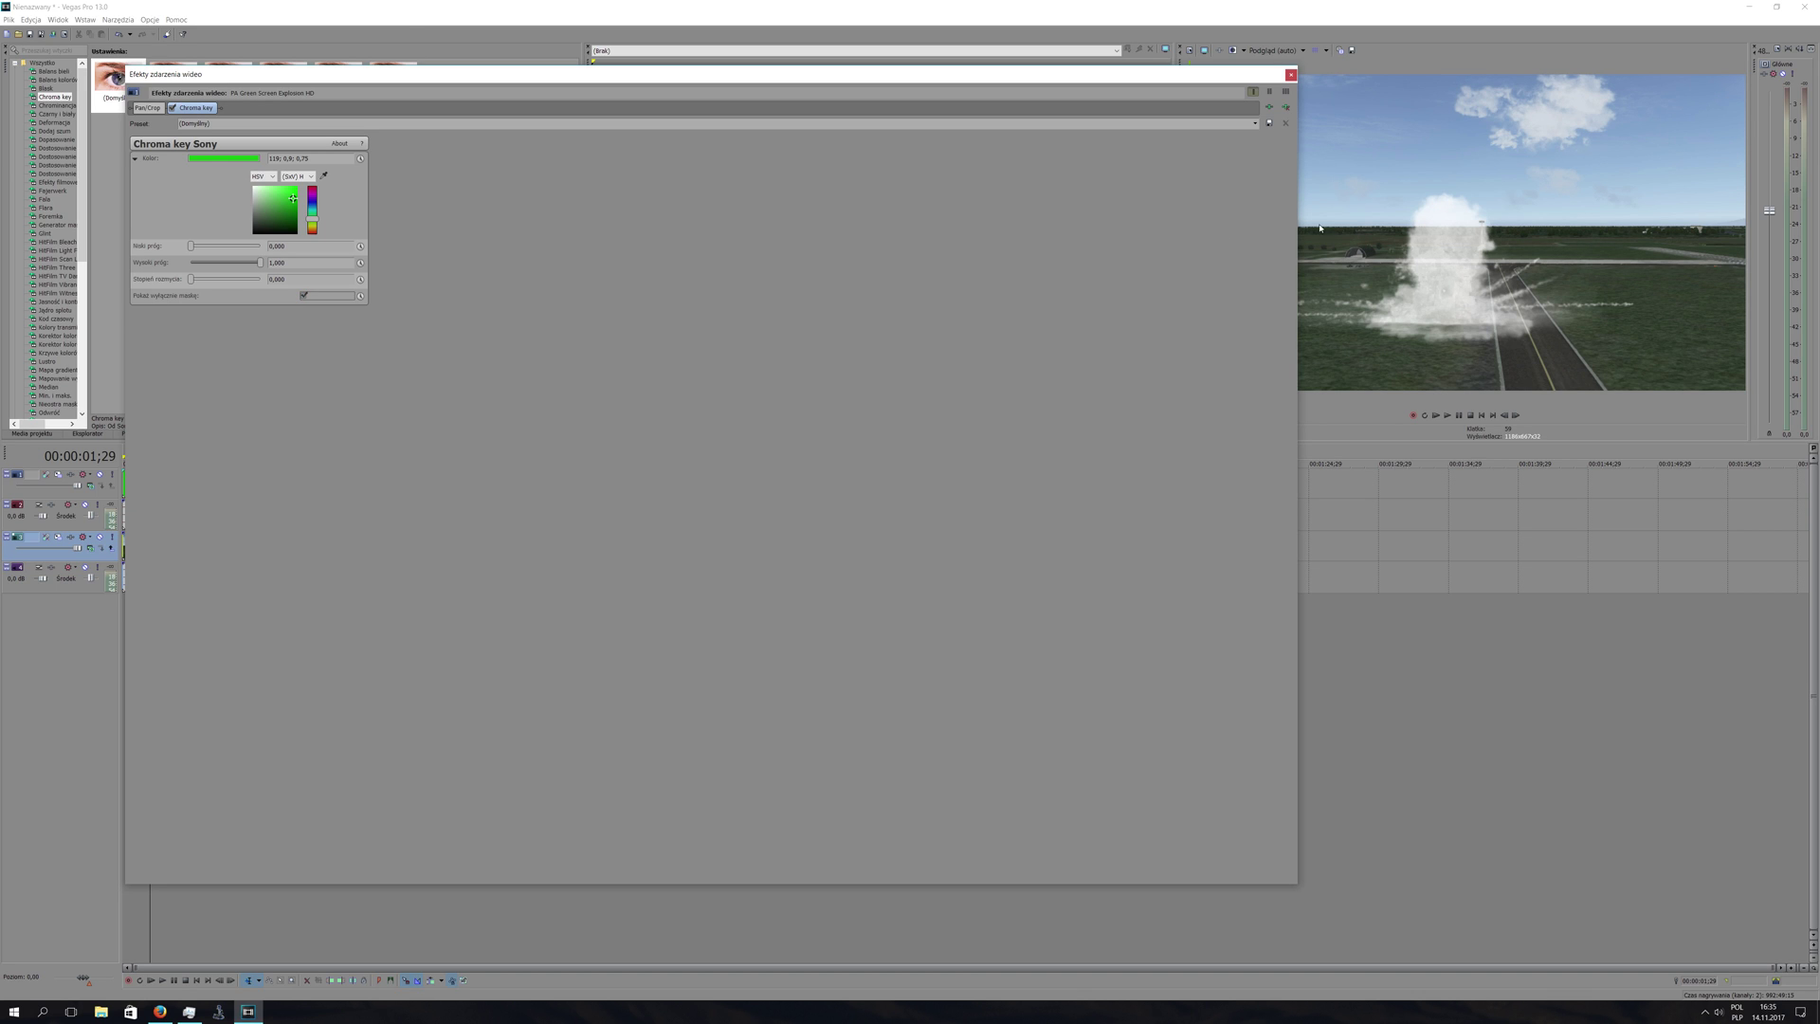
left_click_drag(1019, 77, 949, 50)
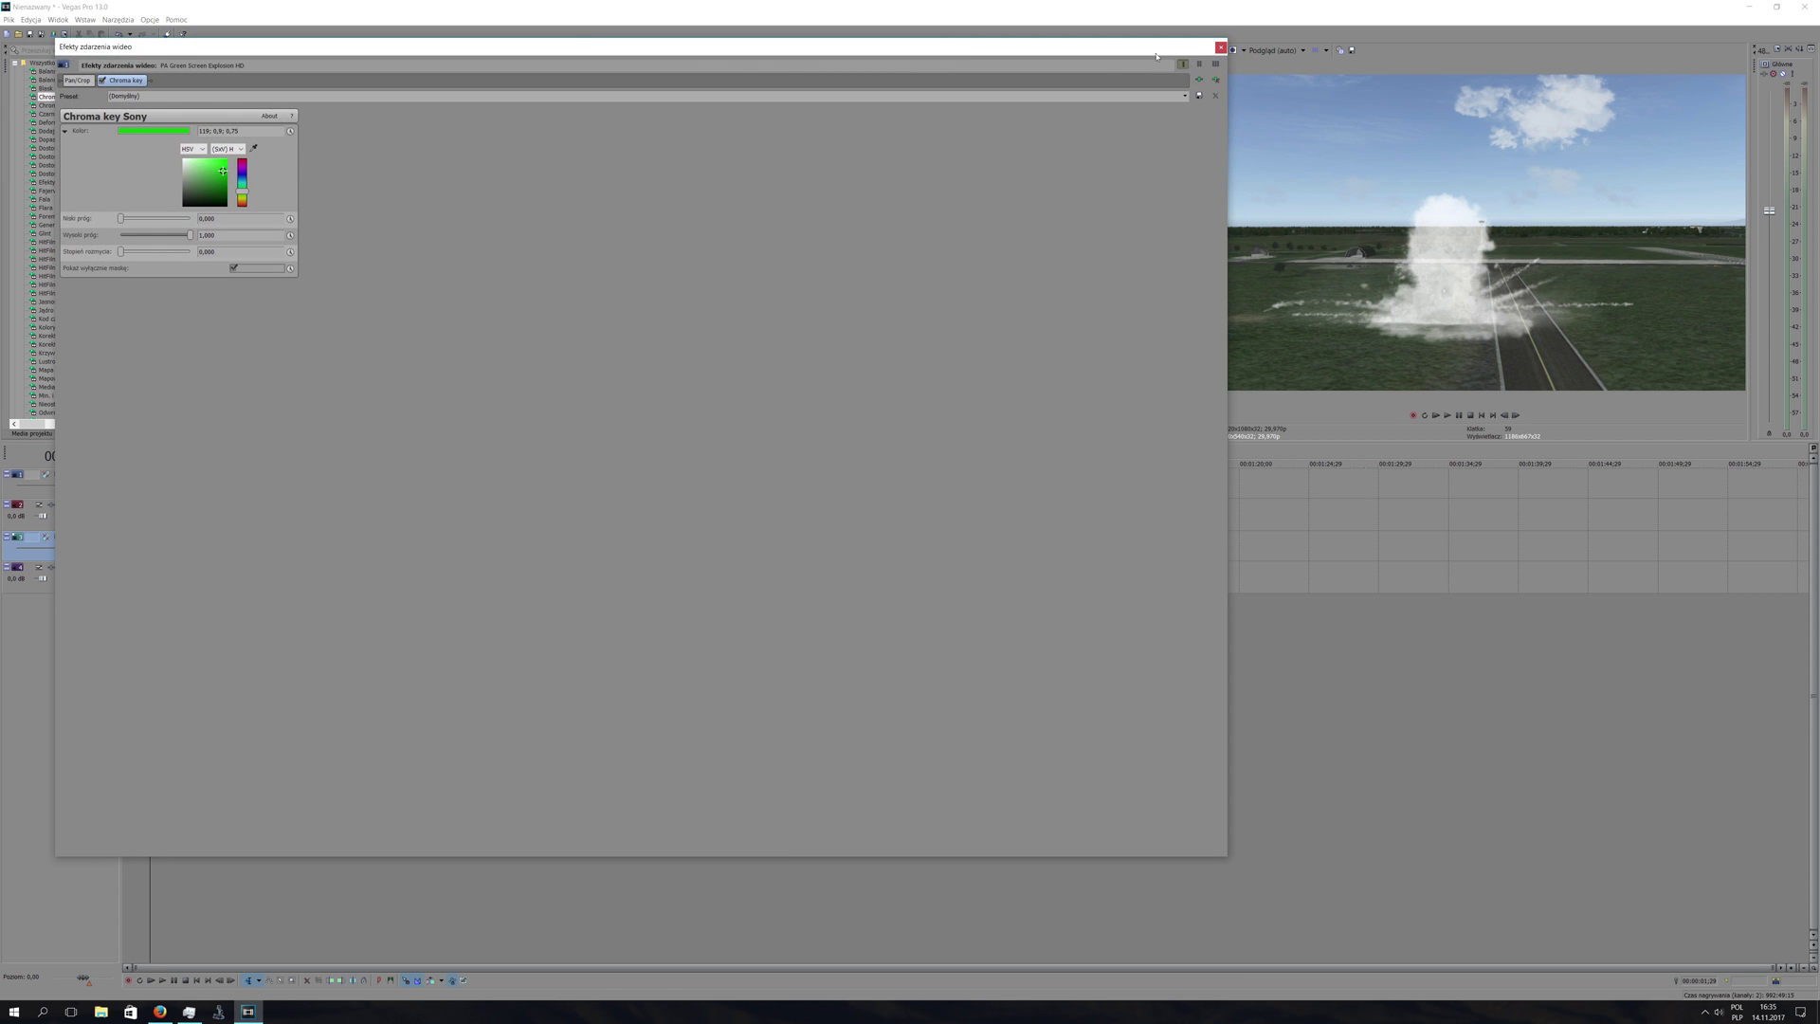
mouse_move(1157, 55)
left_mouse_down()
mouse_move(1203, 55)
mouse_move(1162, 60)
left_mouse_up()
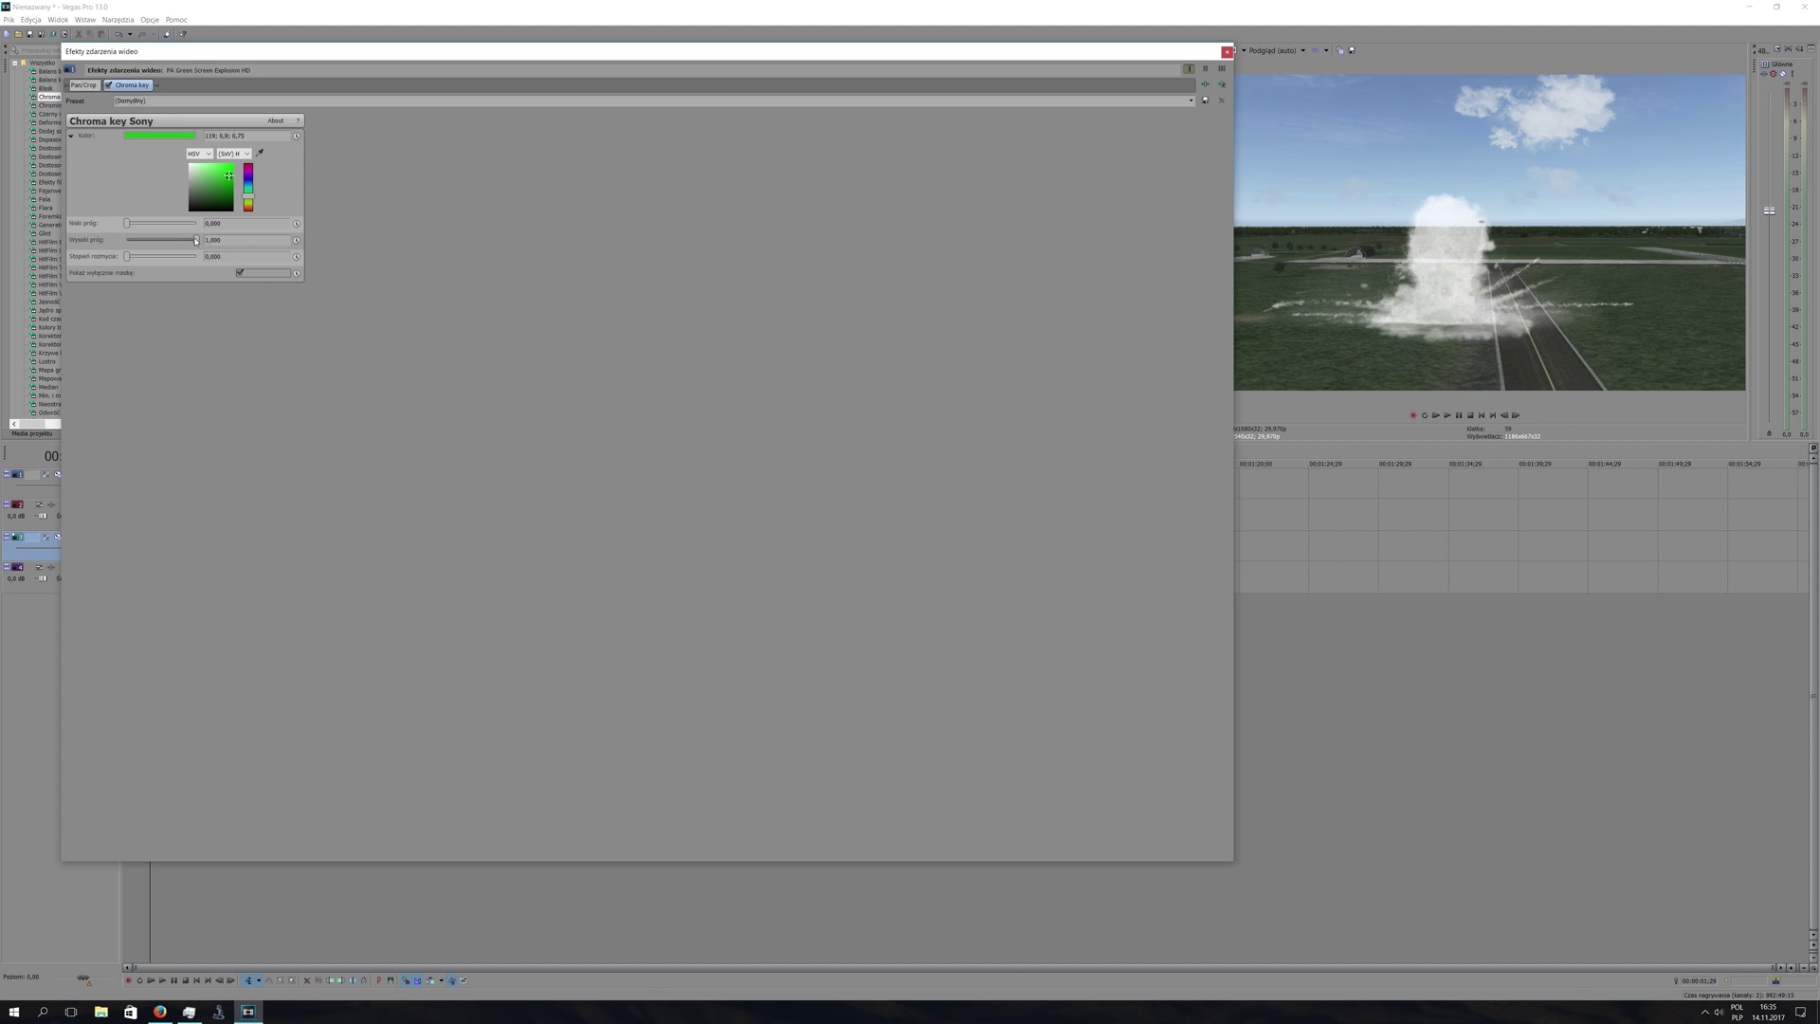
left_click_drag(197, 240, 135, 223)
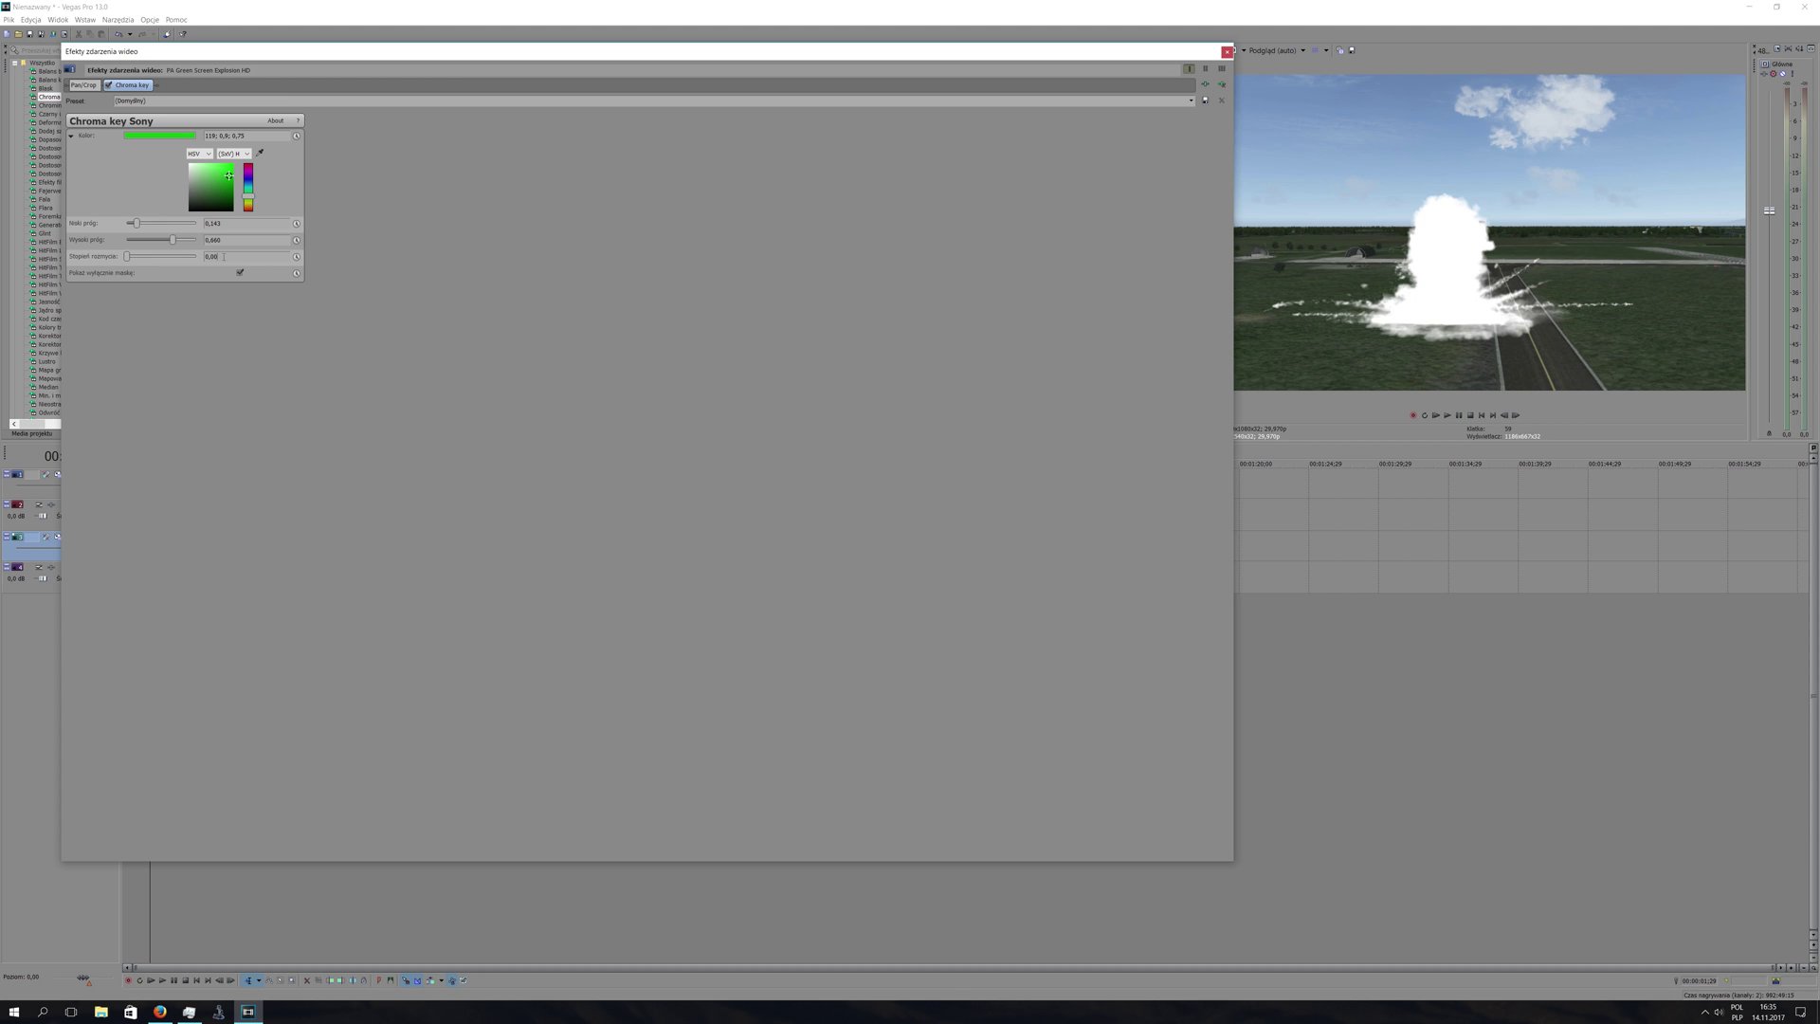
left_click(212, 256)
left_click(240, 274)
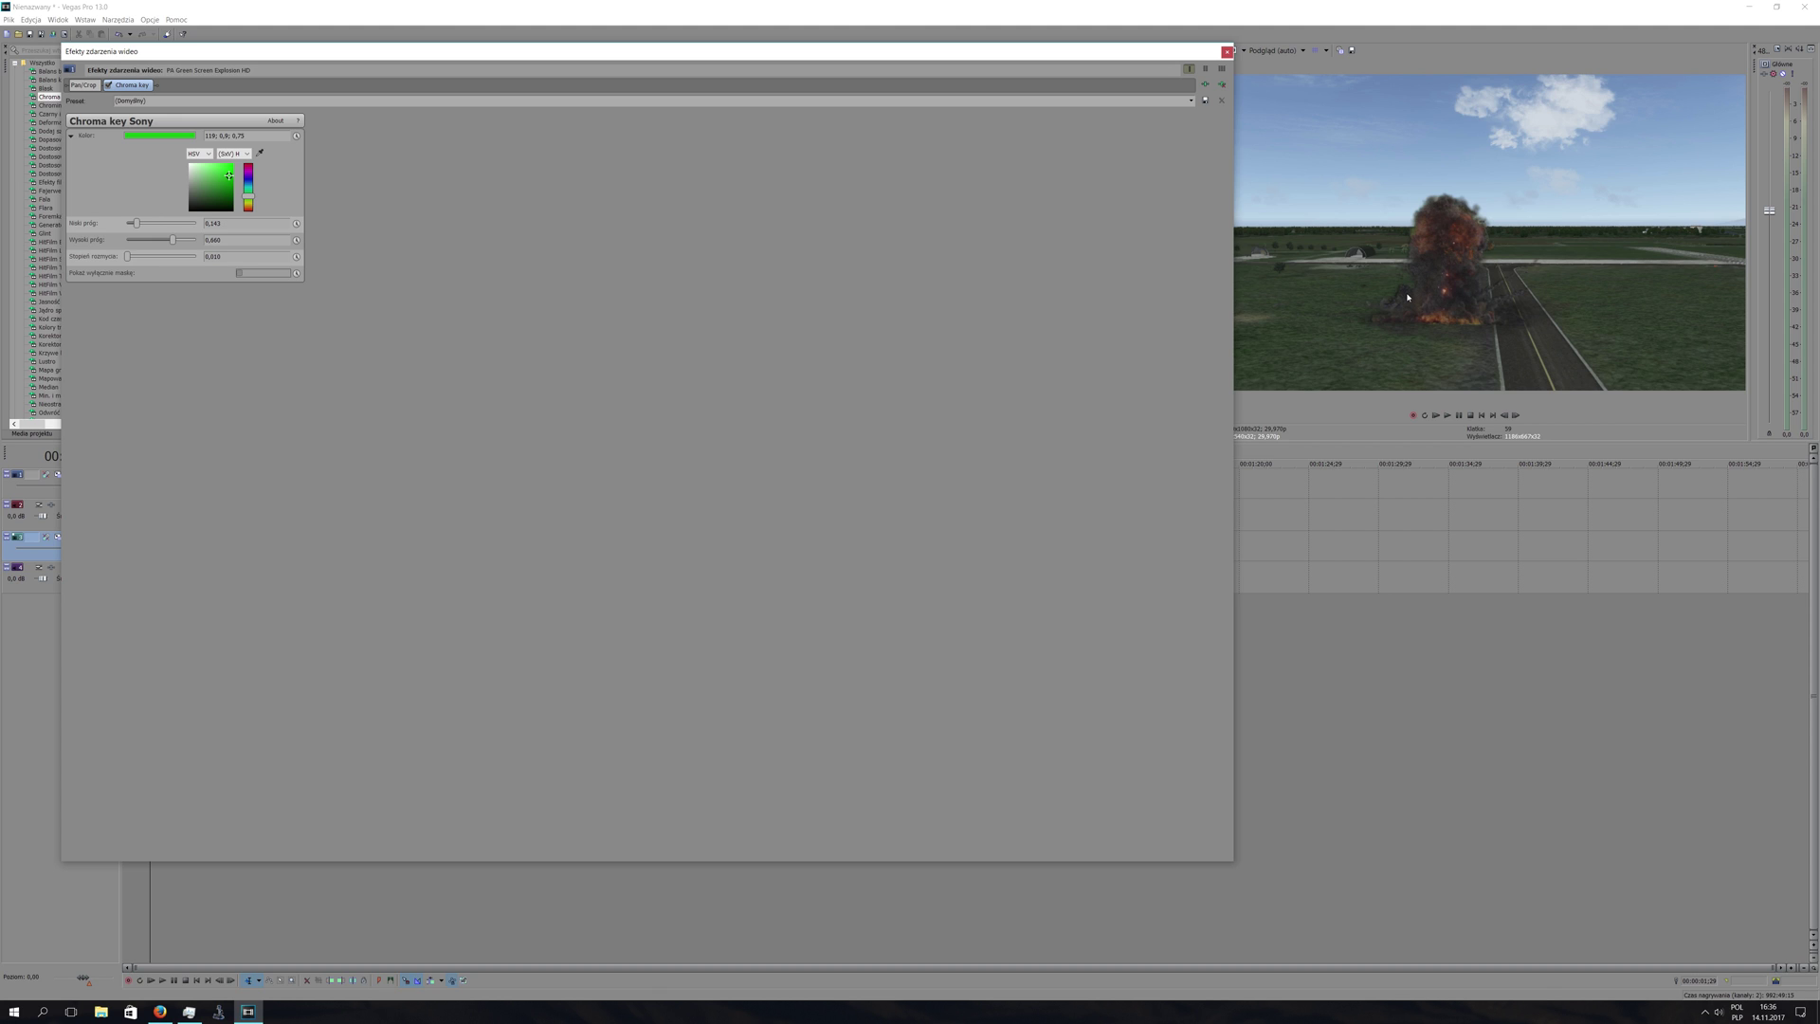
left_click(1228, 53)
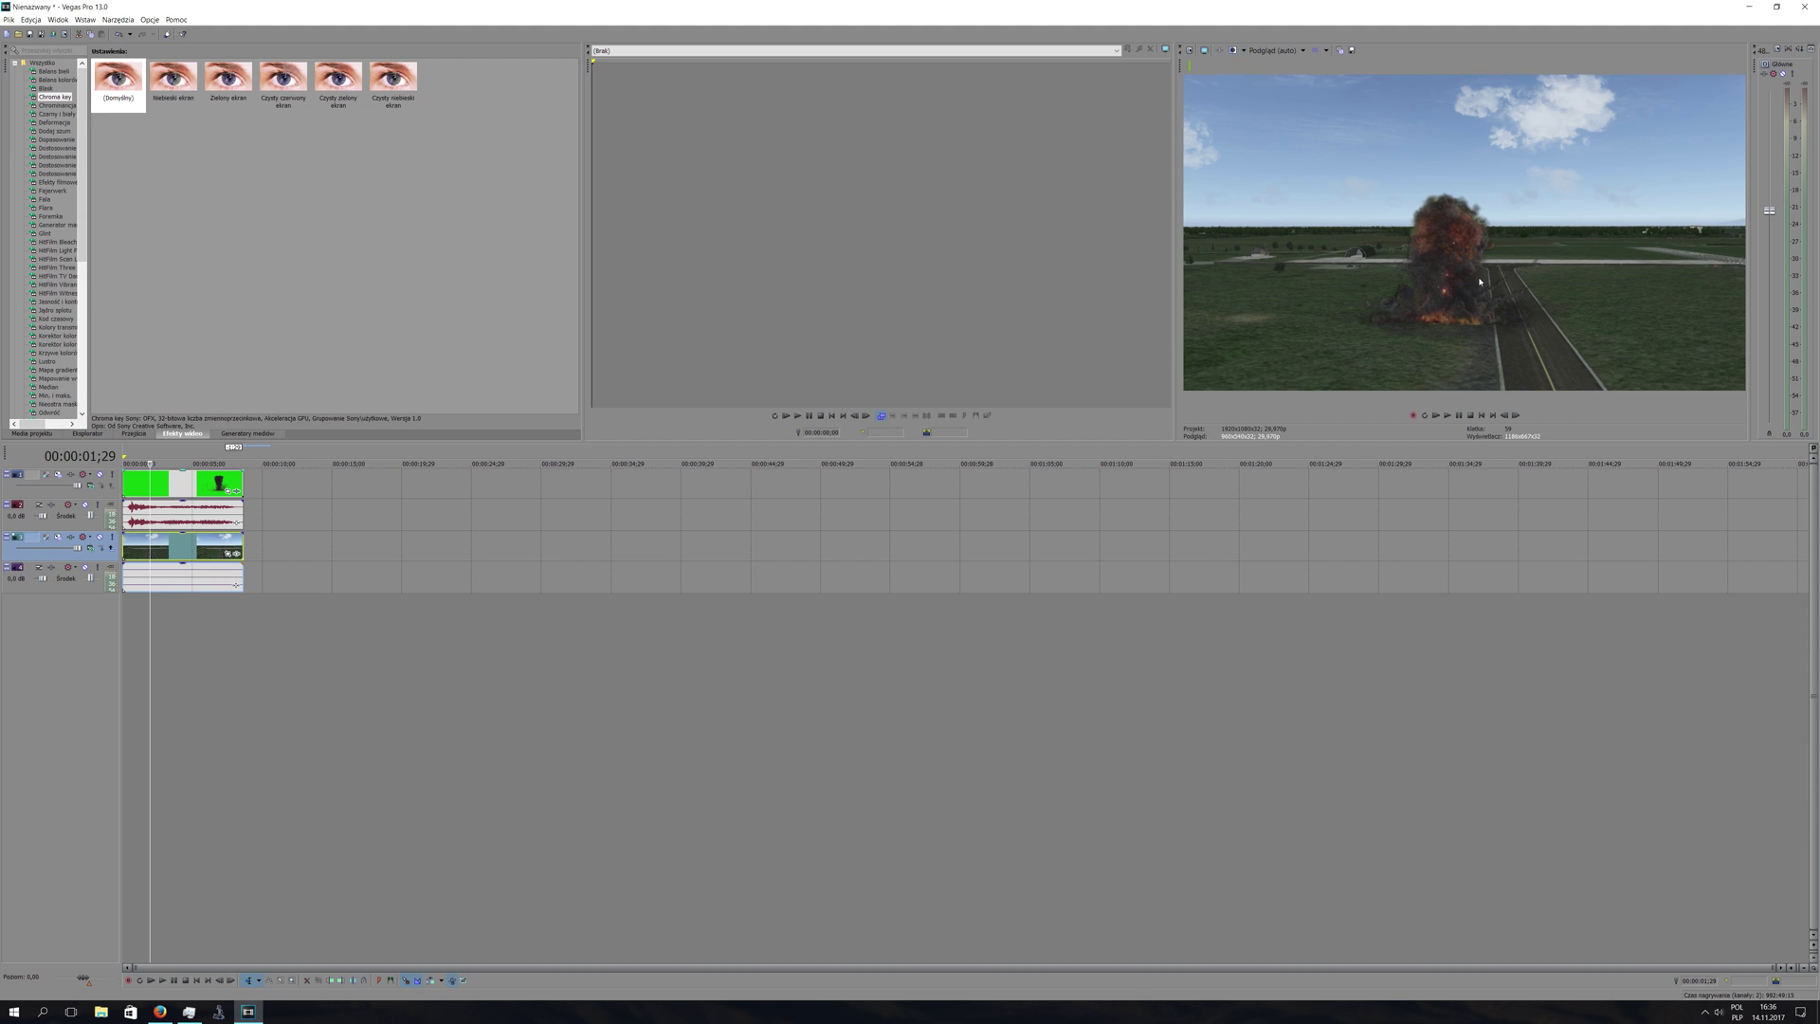
Play and scrub through the keyed explosion over the airfield, checking around 2;13, 4 and 5;17 seconds.
left_click(152, 981)
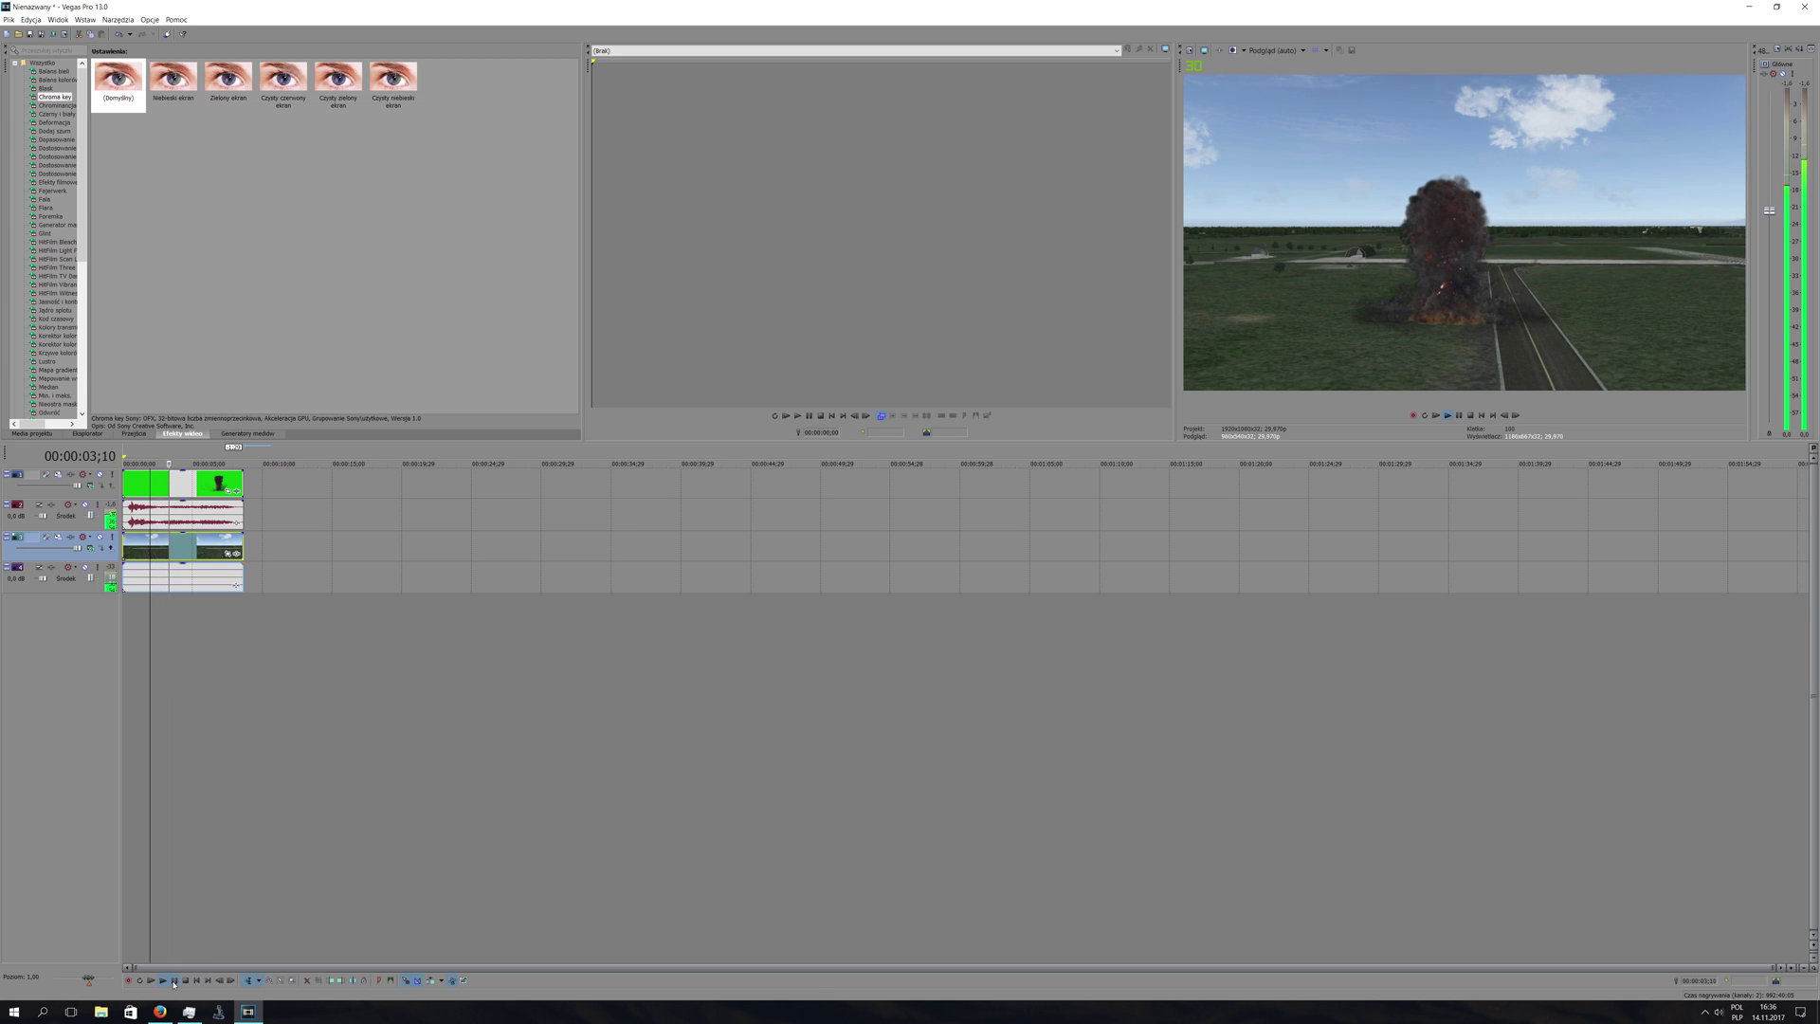
left_click(174, 981)
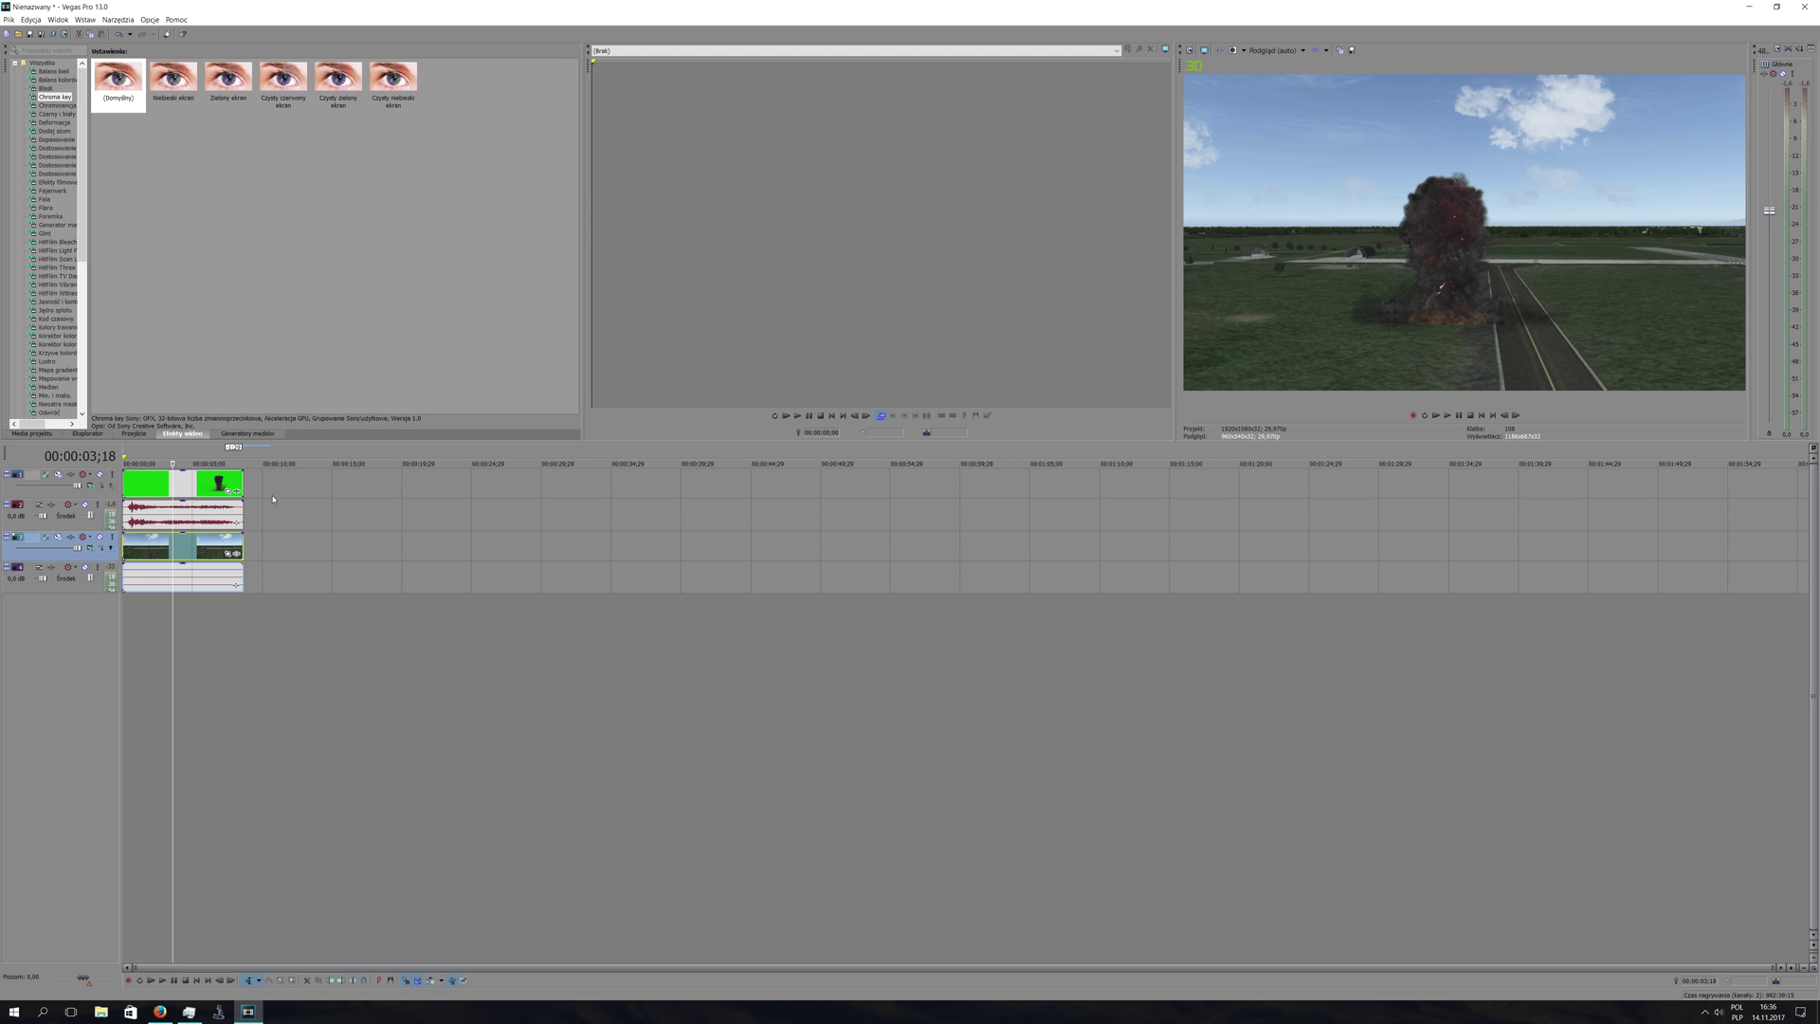
left_click(180, 554)
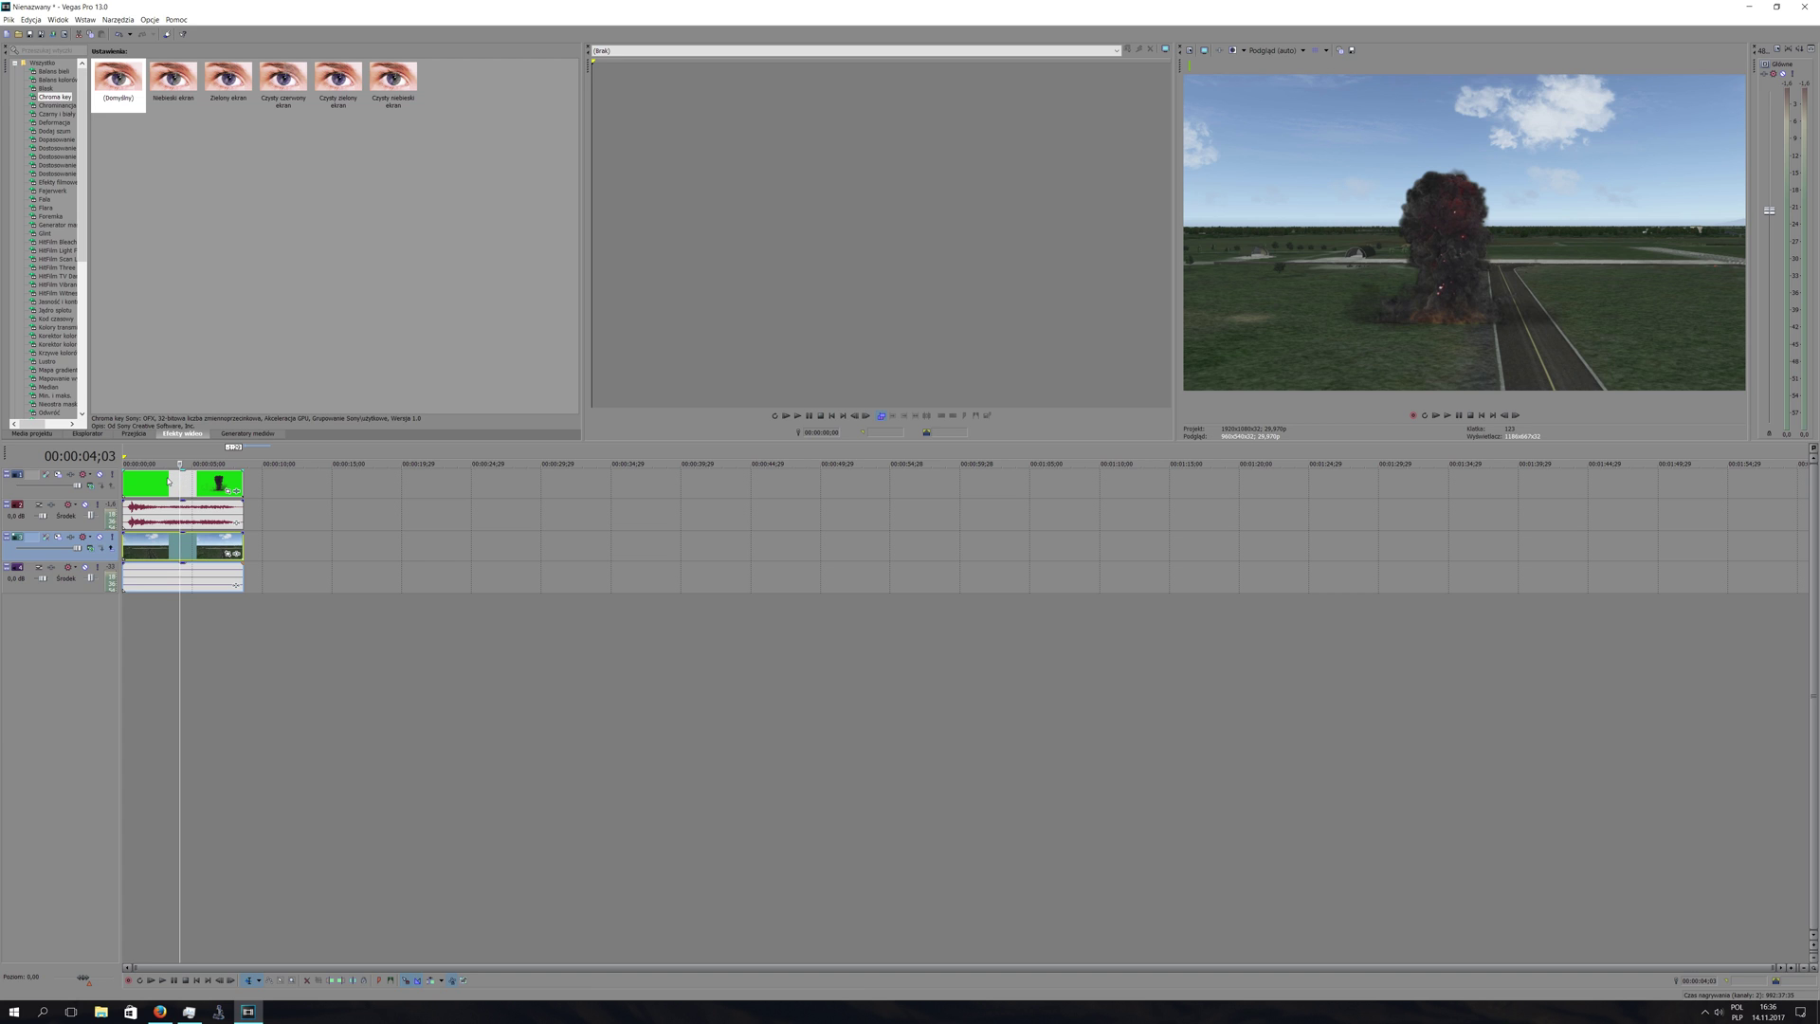
left_click(169, 482)
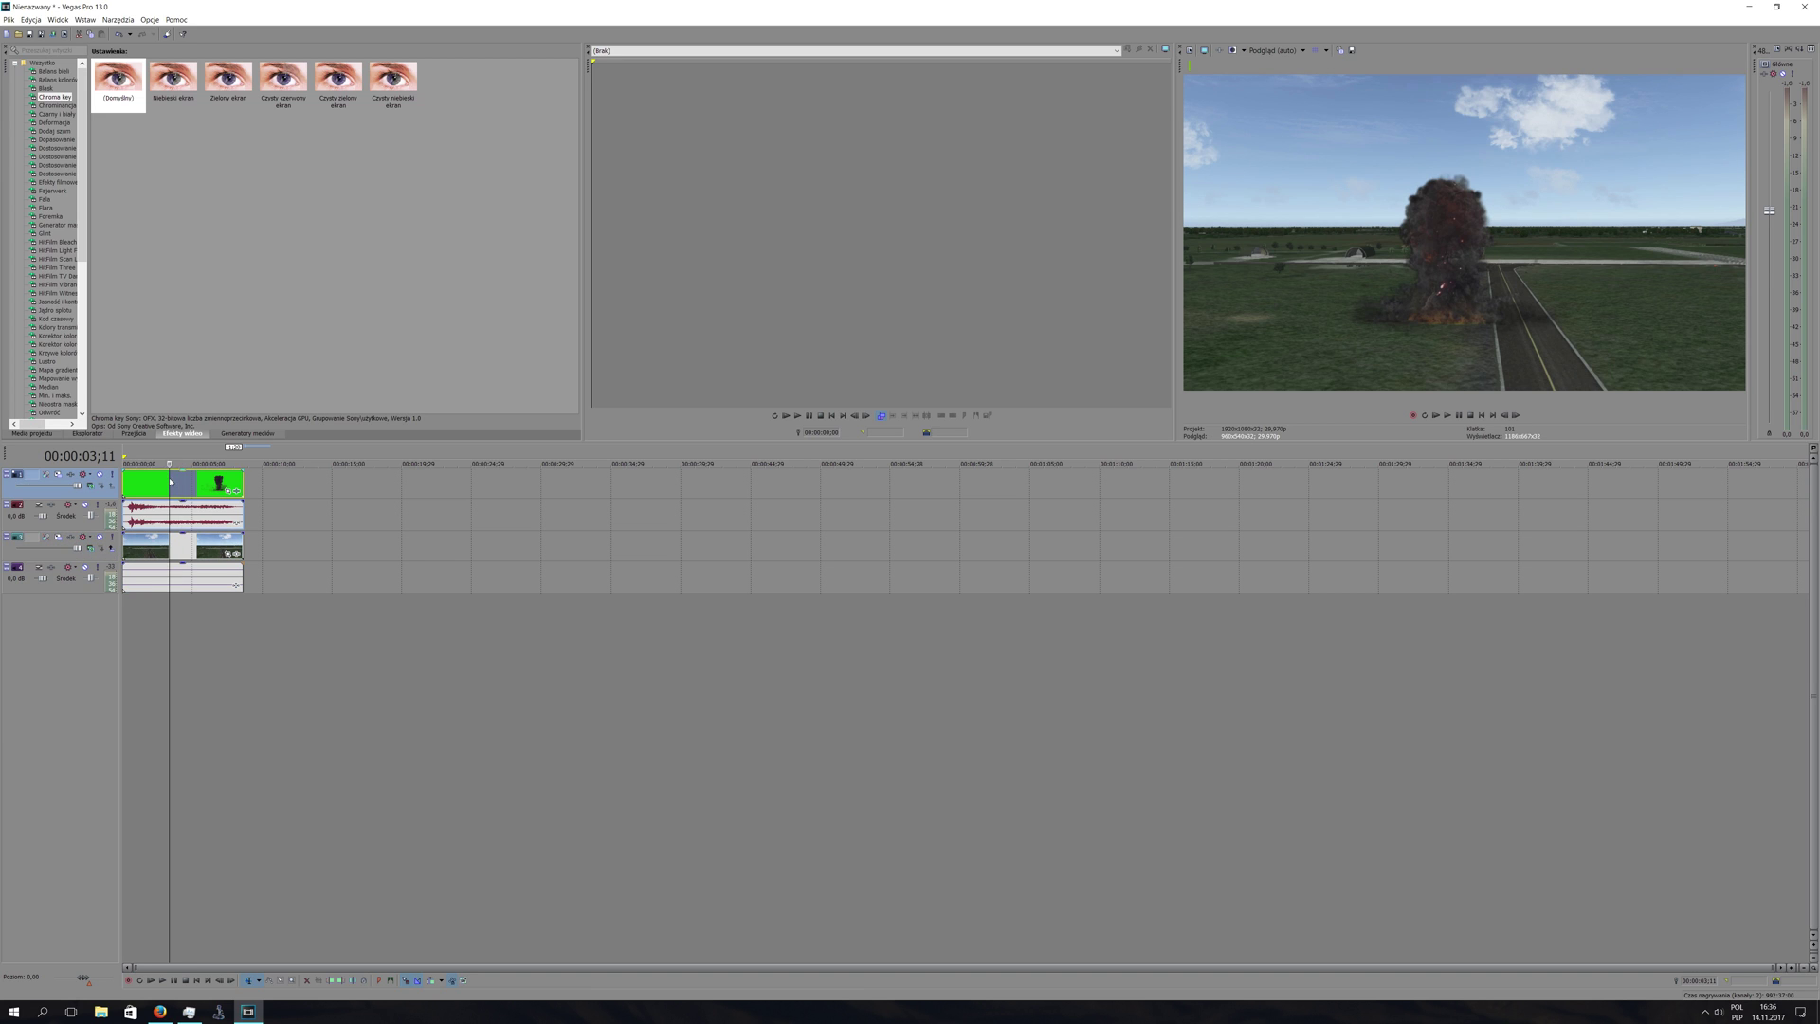
left_click(157, 550)
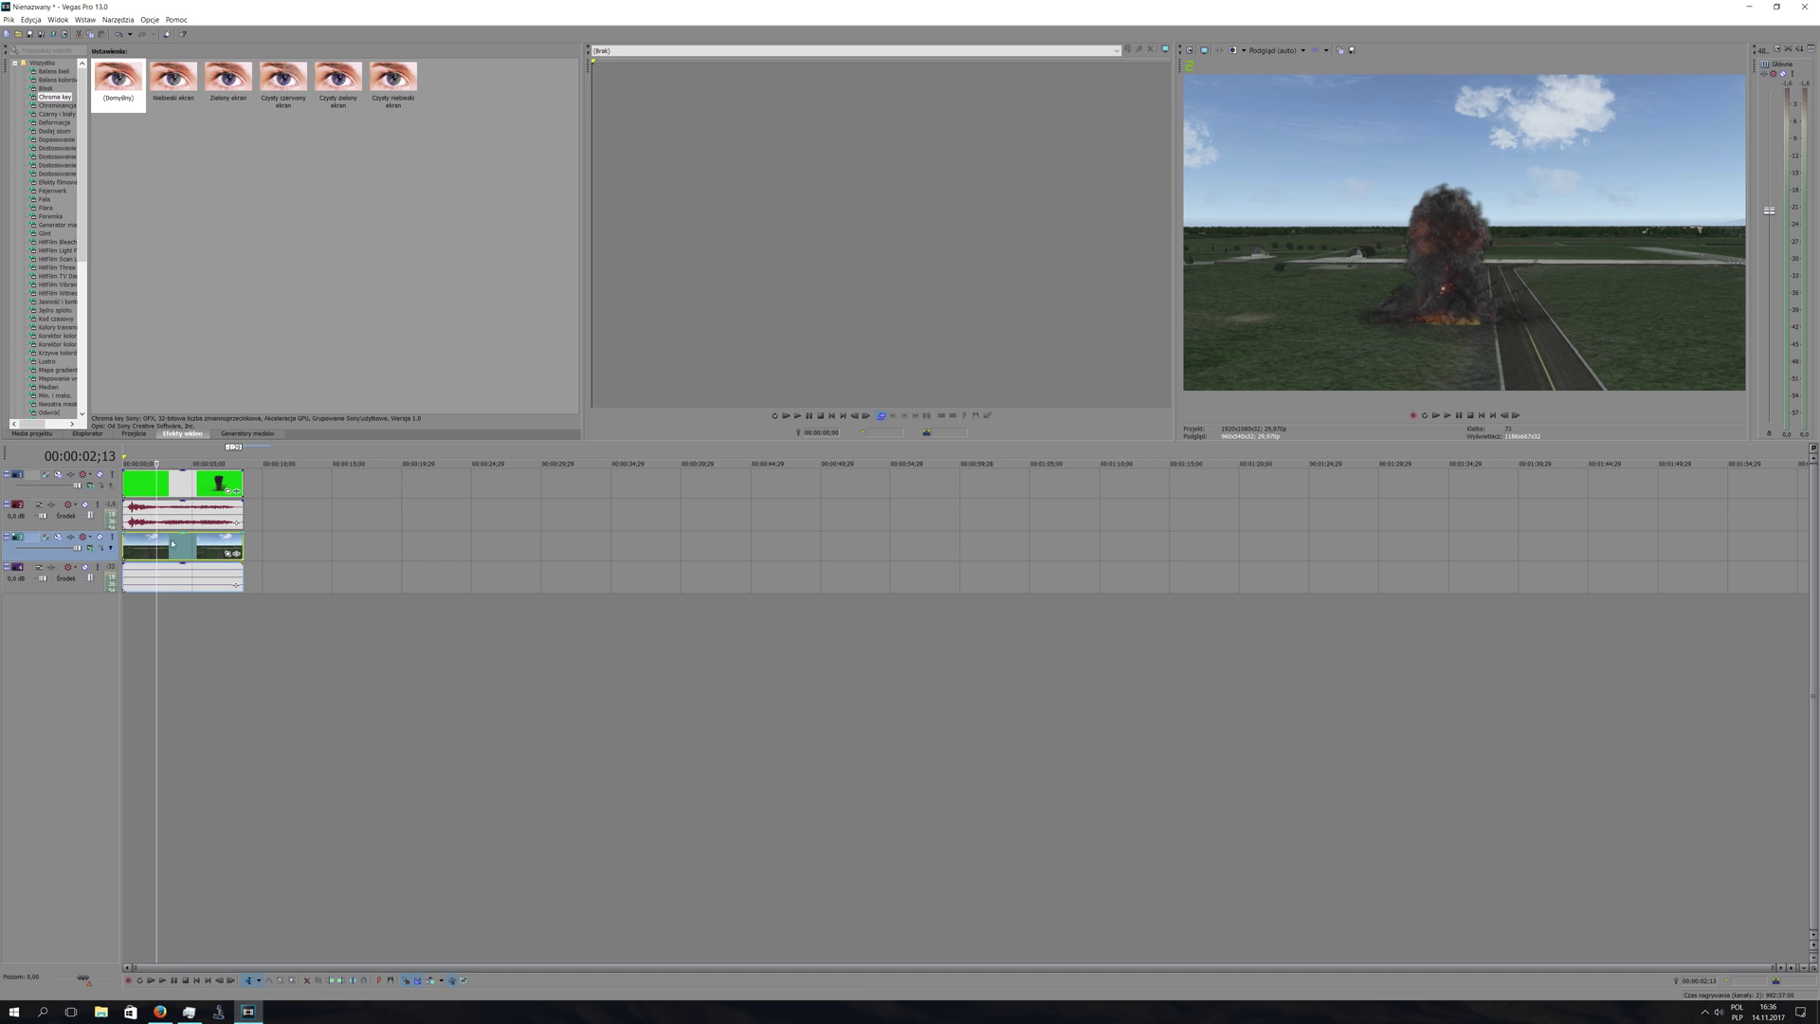
left_click(180, 483)
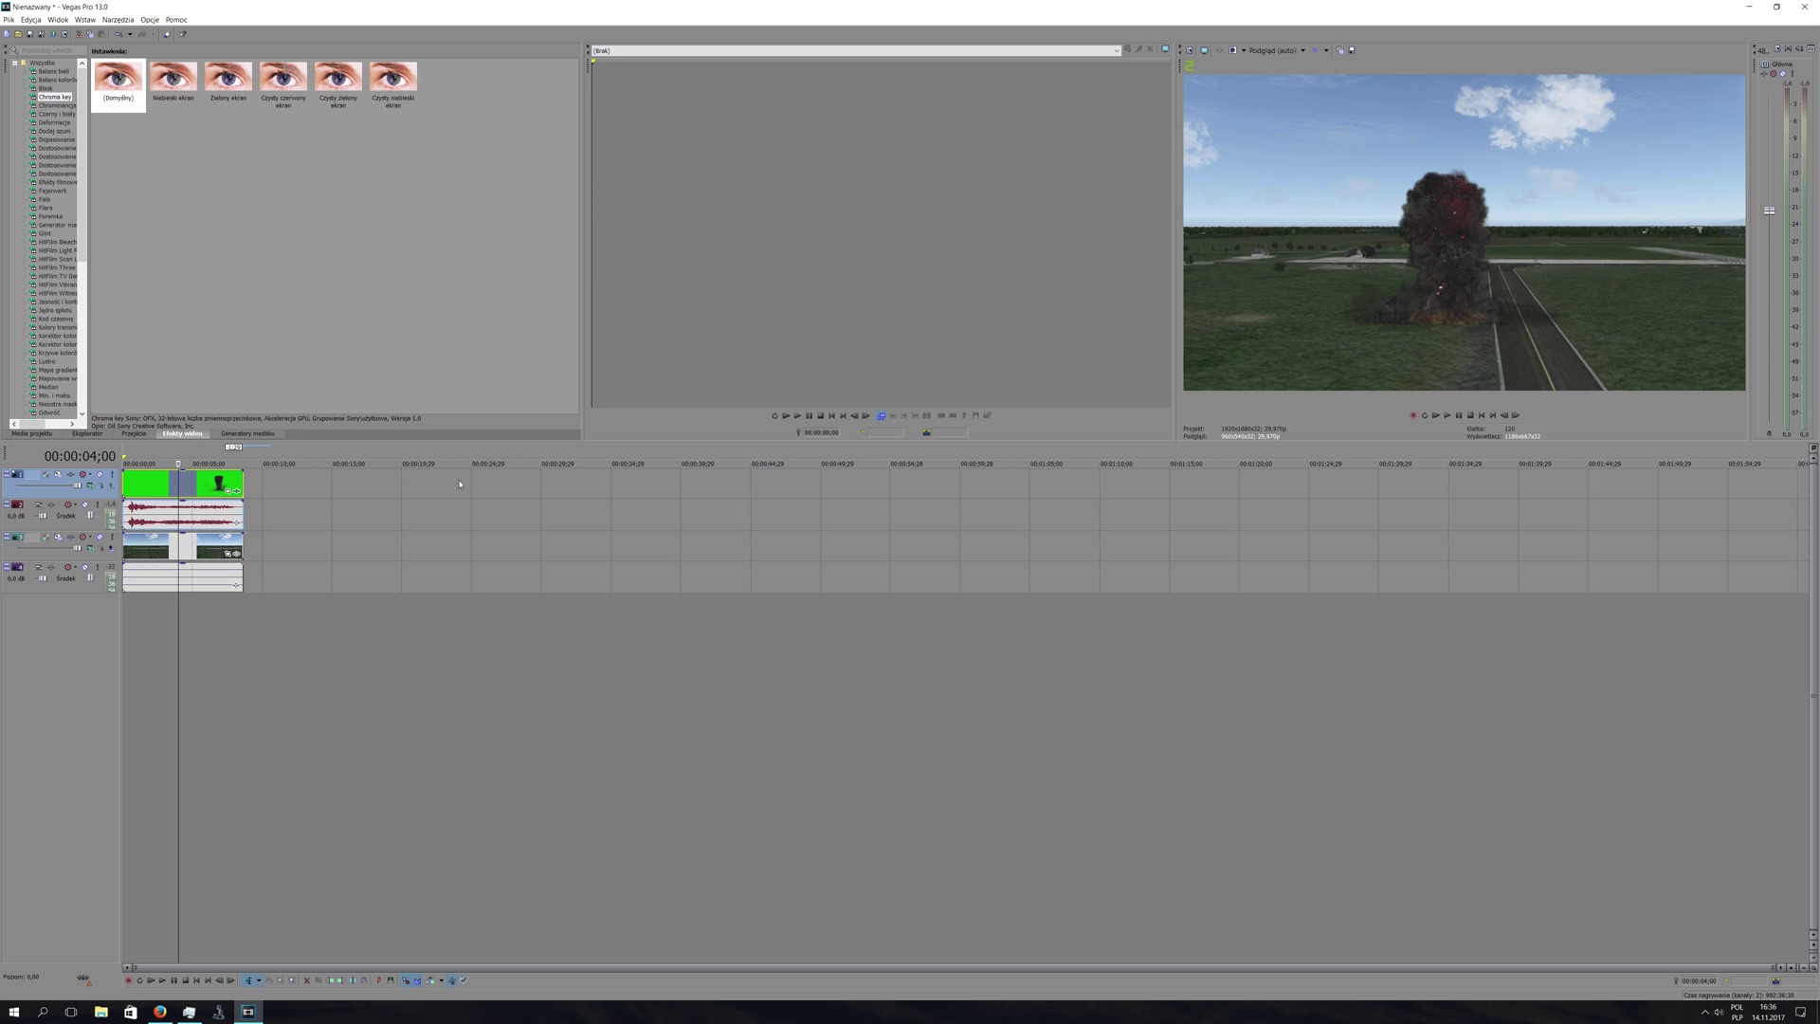
left_click(194, 460)
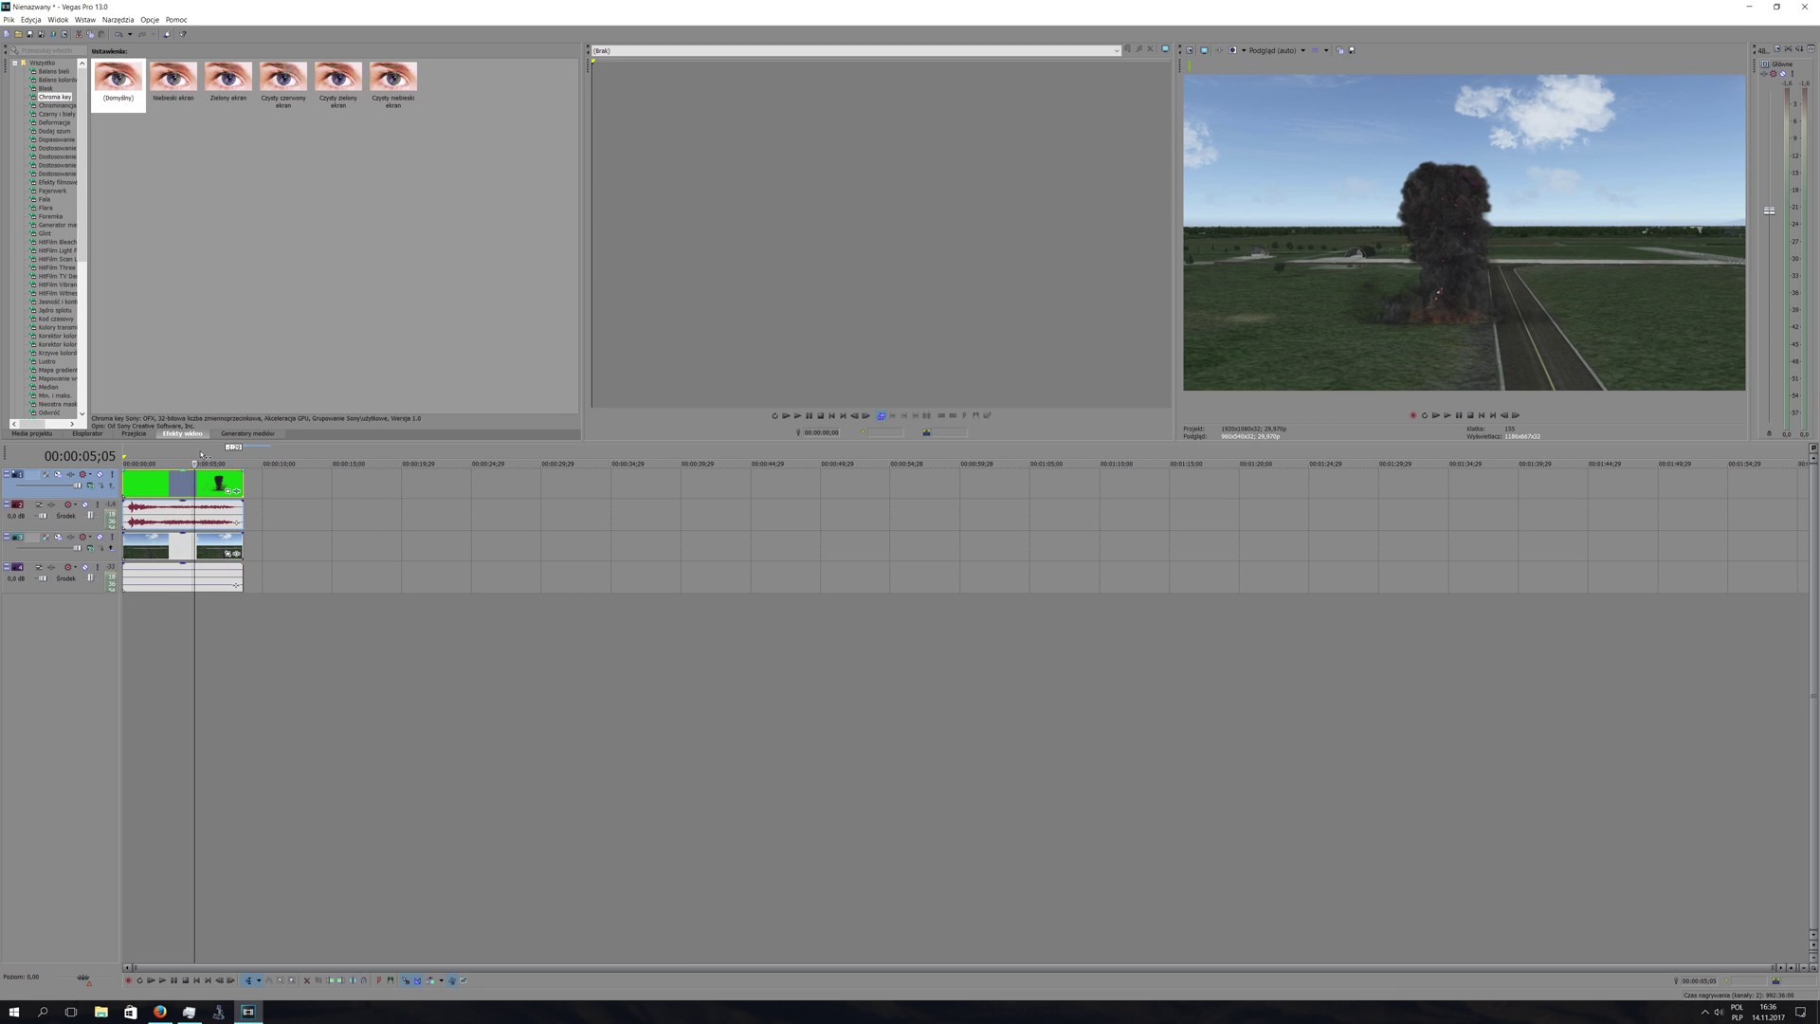
left_click(201, 455)
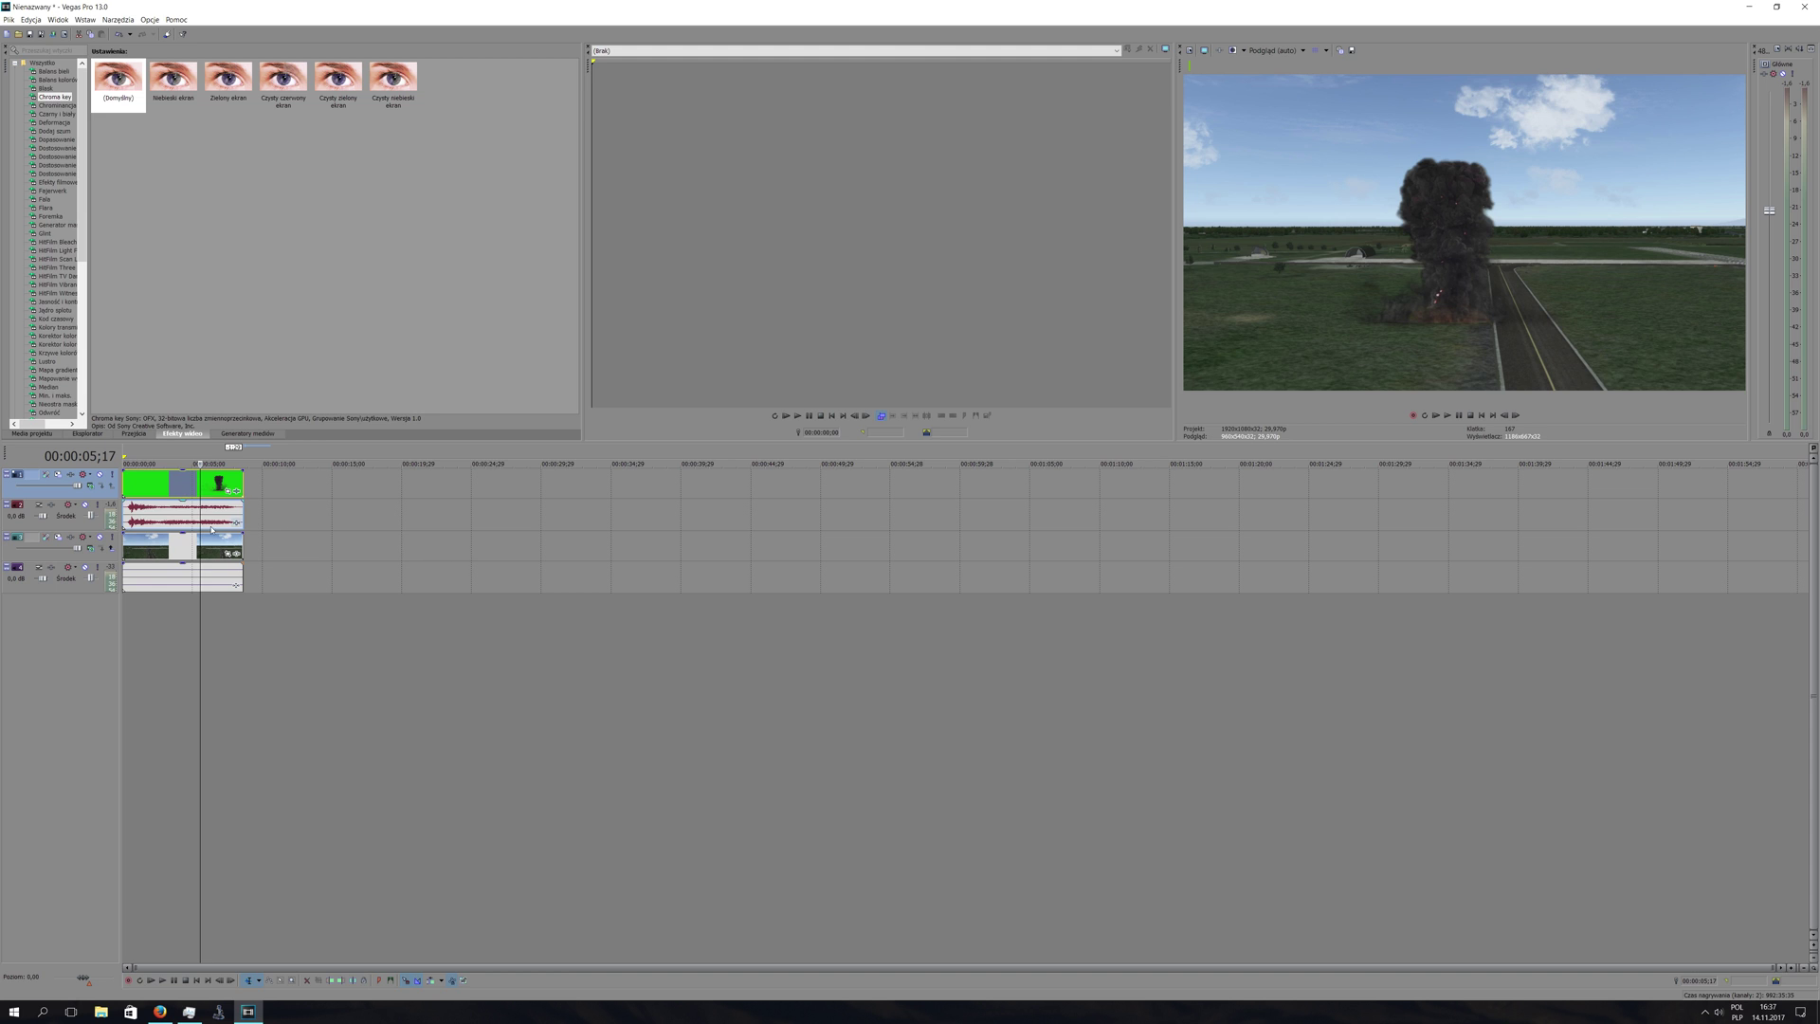
Replay from an earlier point, go to 00:00:00;19, and open the explosion event's FX.
left_click(161, 462)
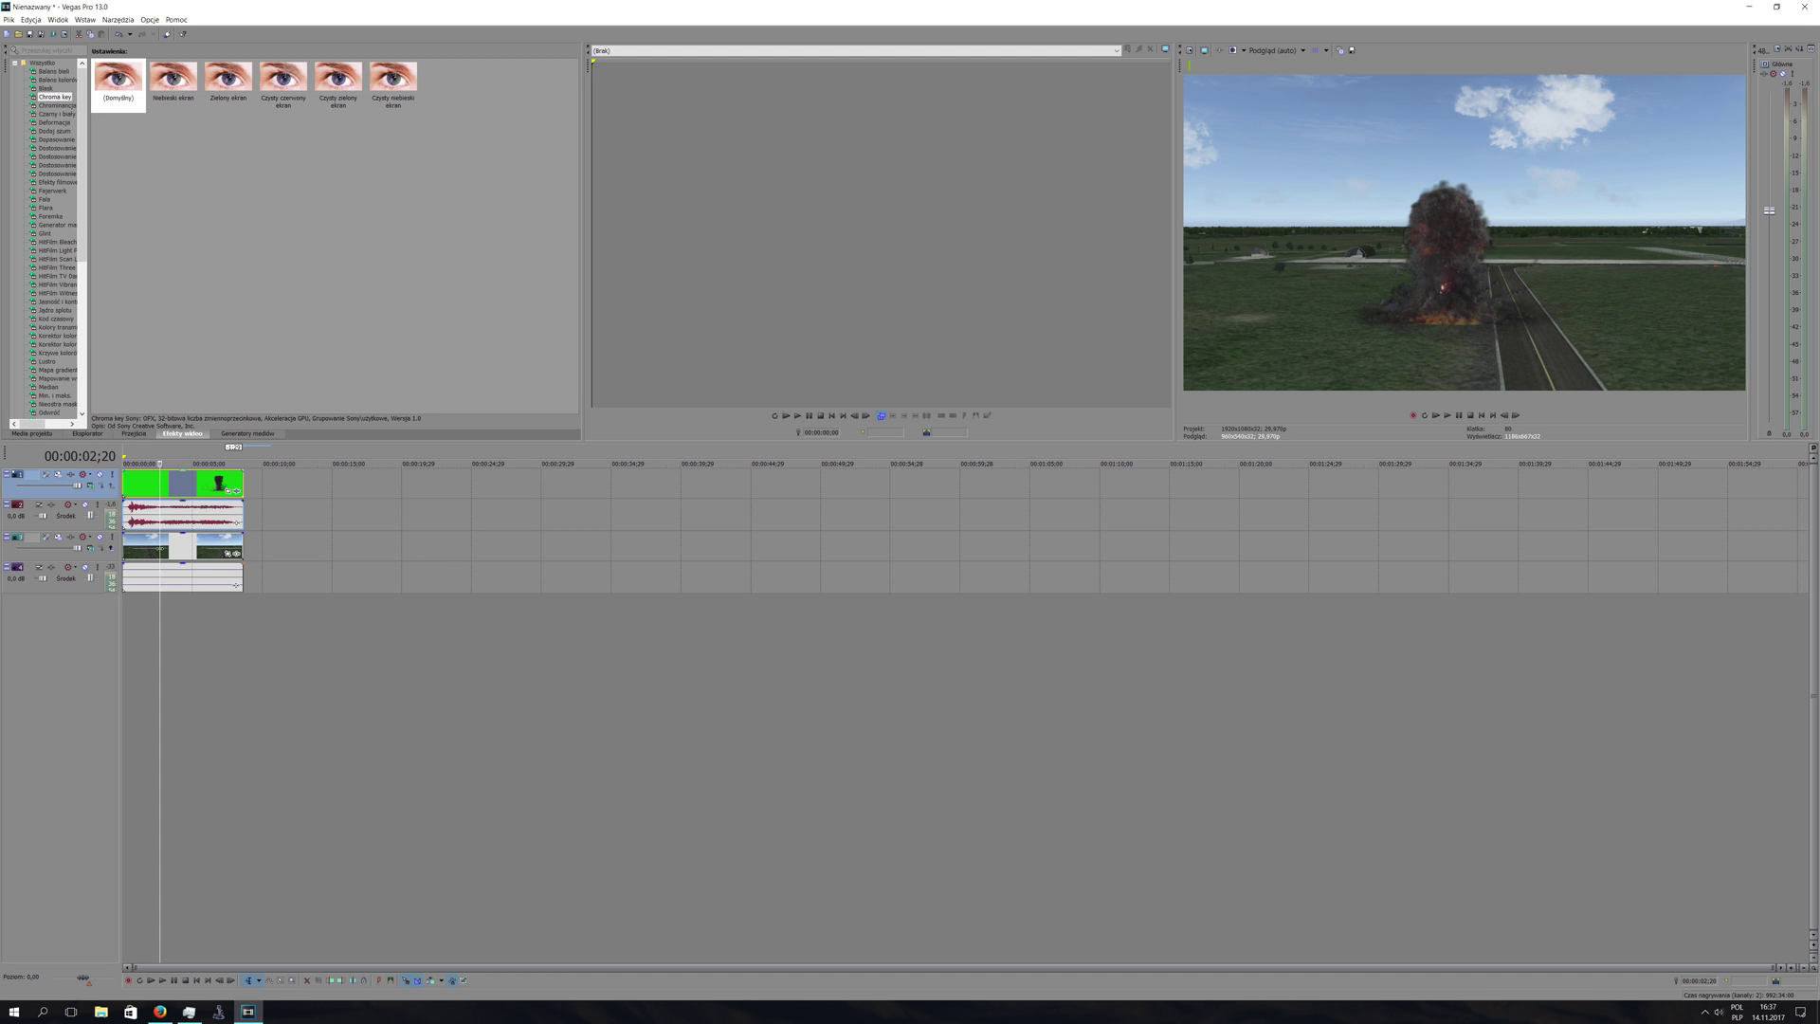
left_click(162, 980)
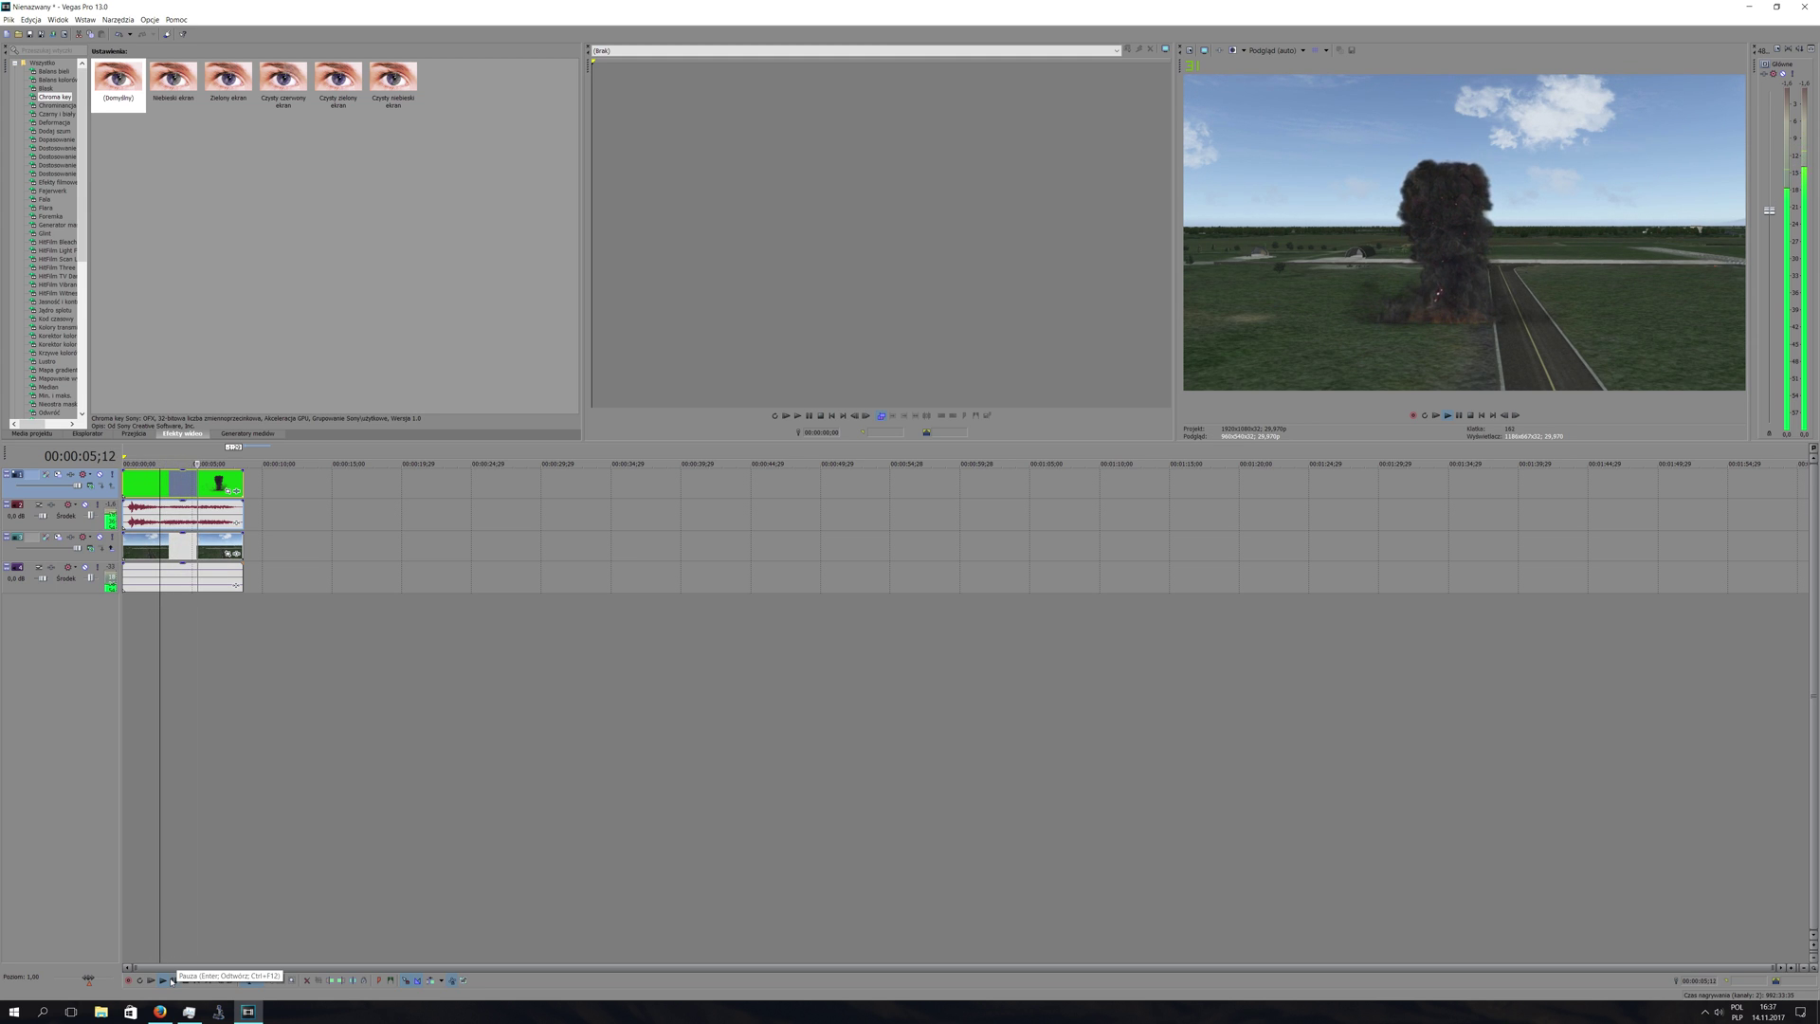
left_click(172, 981)
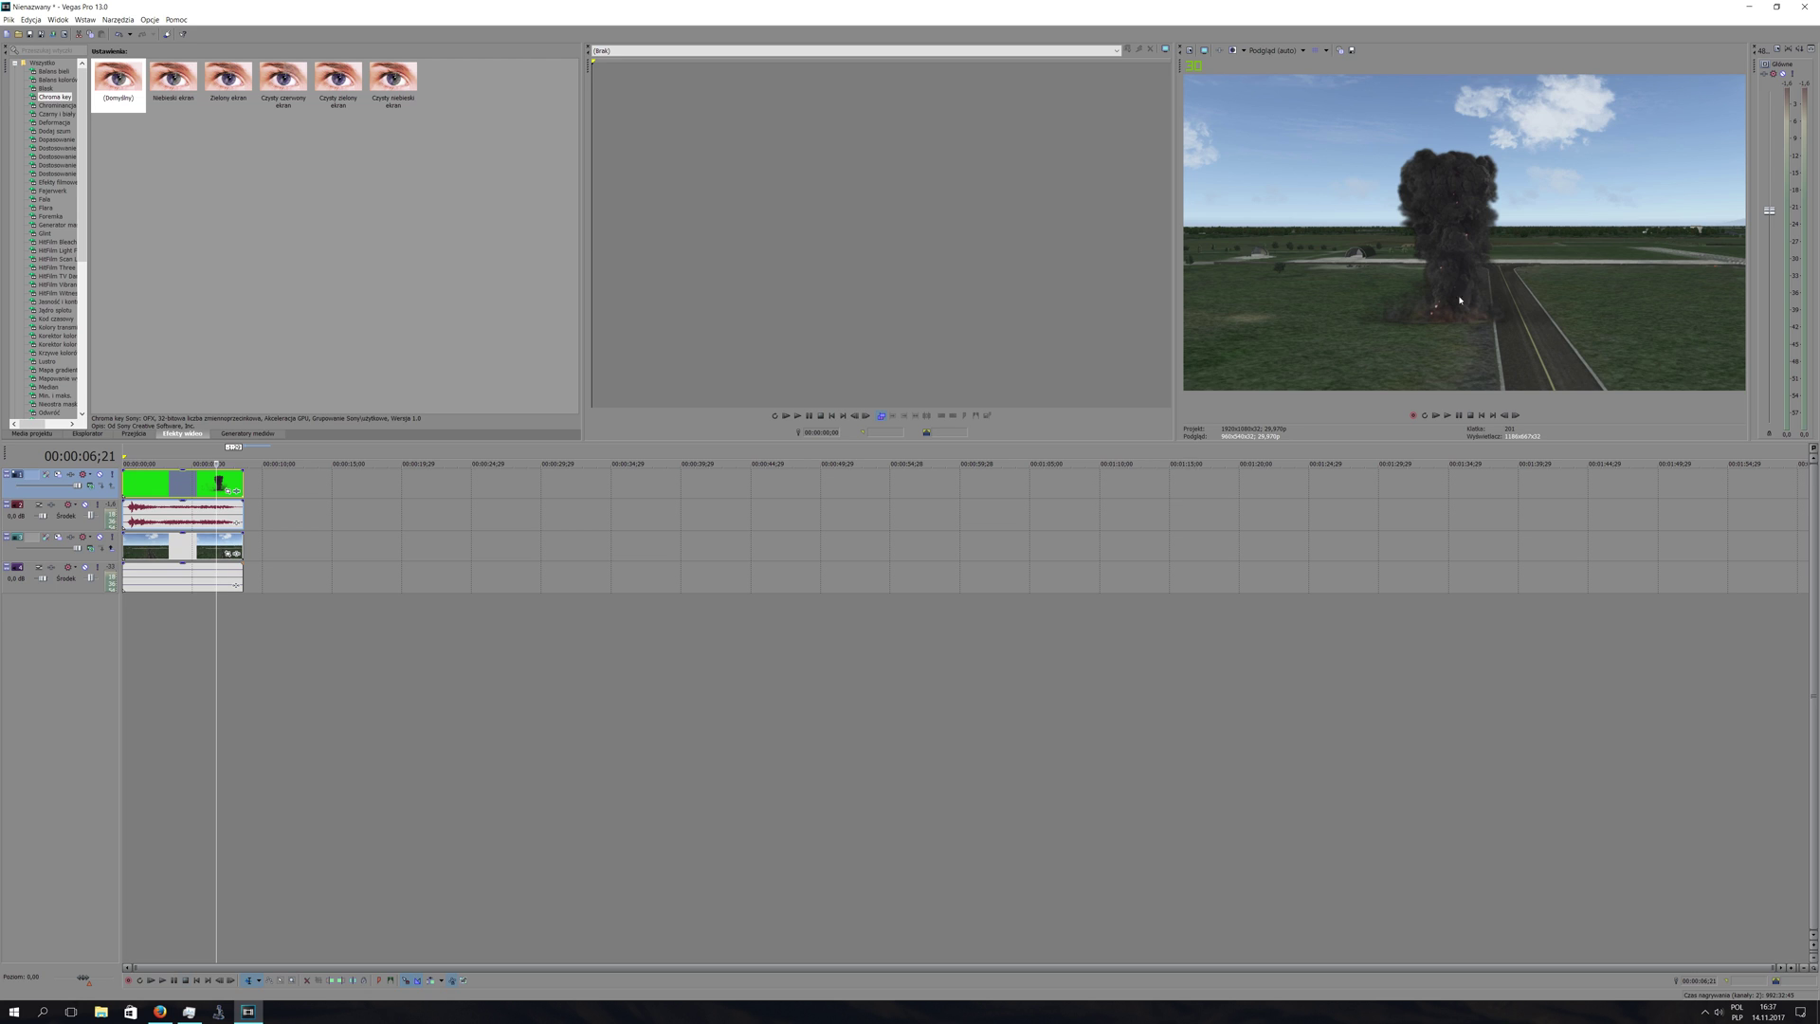
left_click(133, 453)
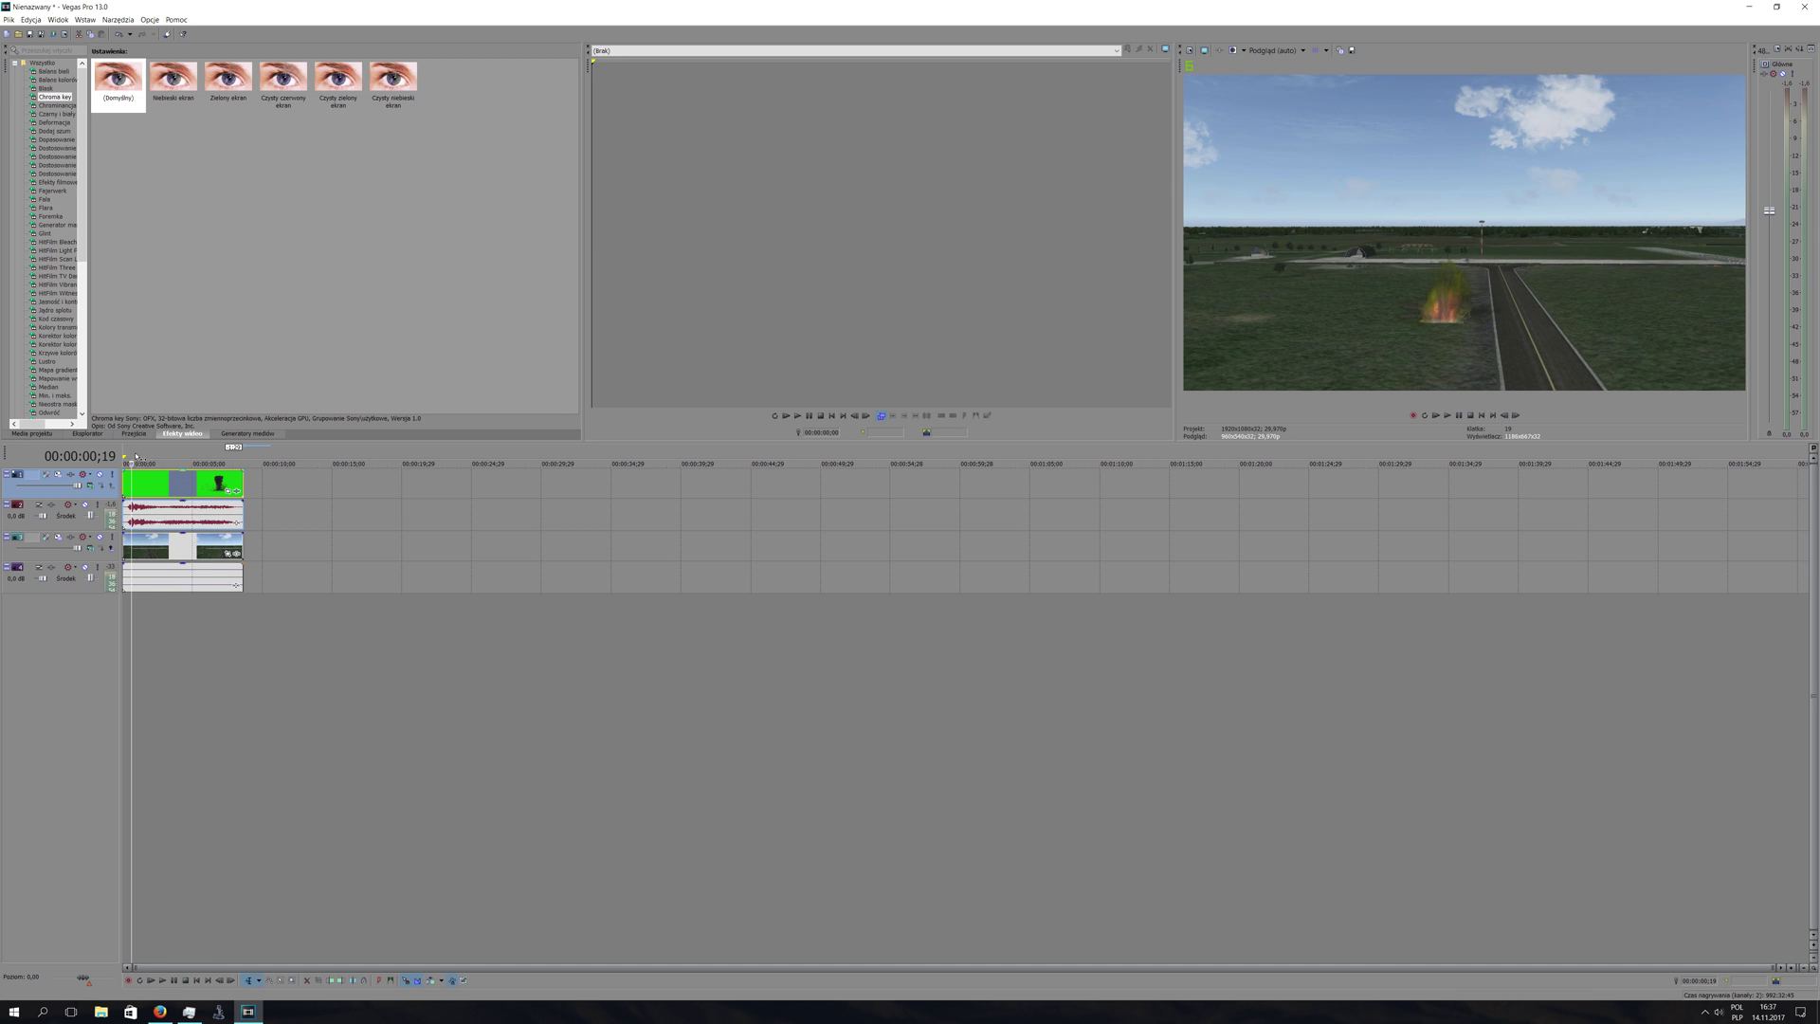
left_click(224, 491)
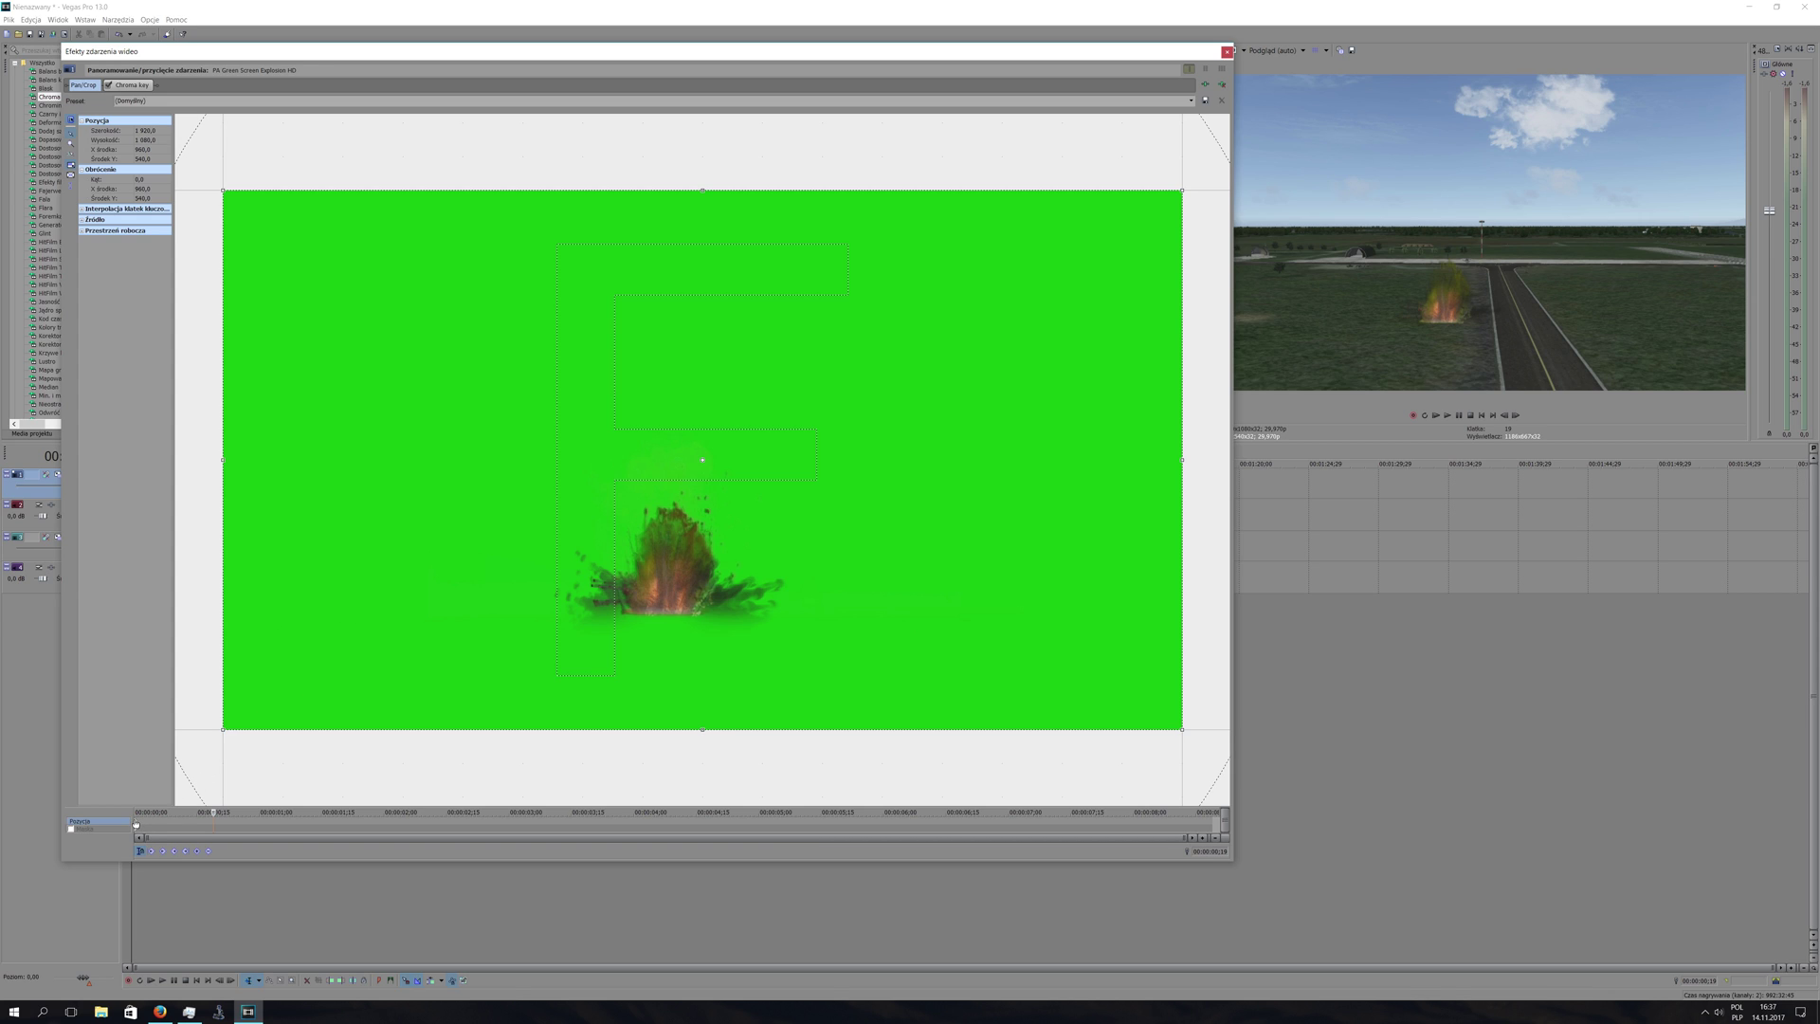
Drag the Pan/Crop frame to move the explosion up and left onto the far taxiway.
left_click(210, 824)
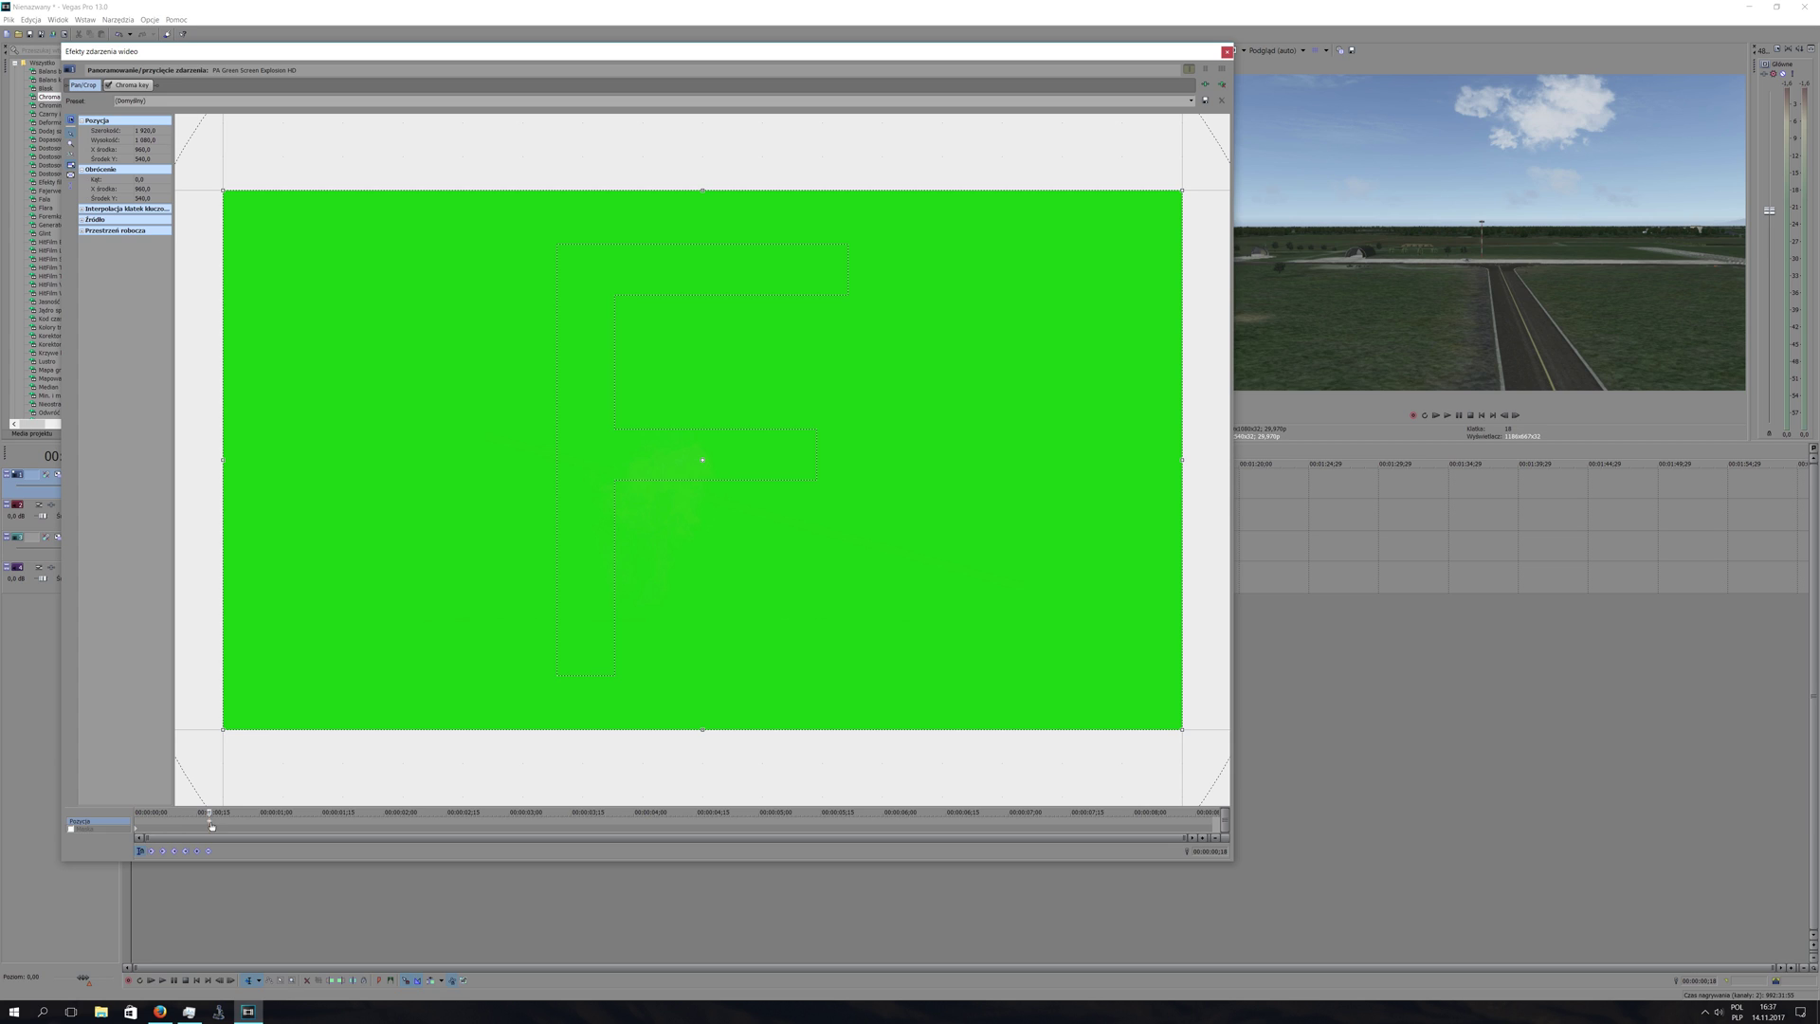
left_click(213, 824)
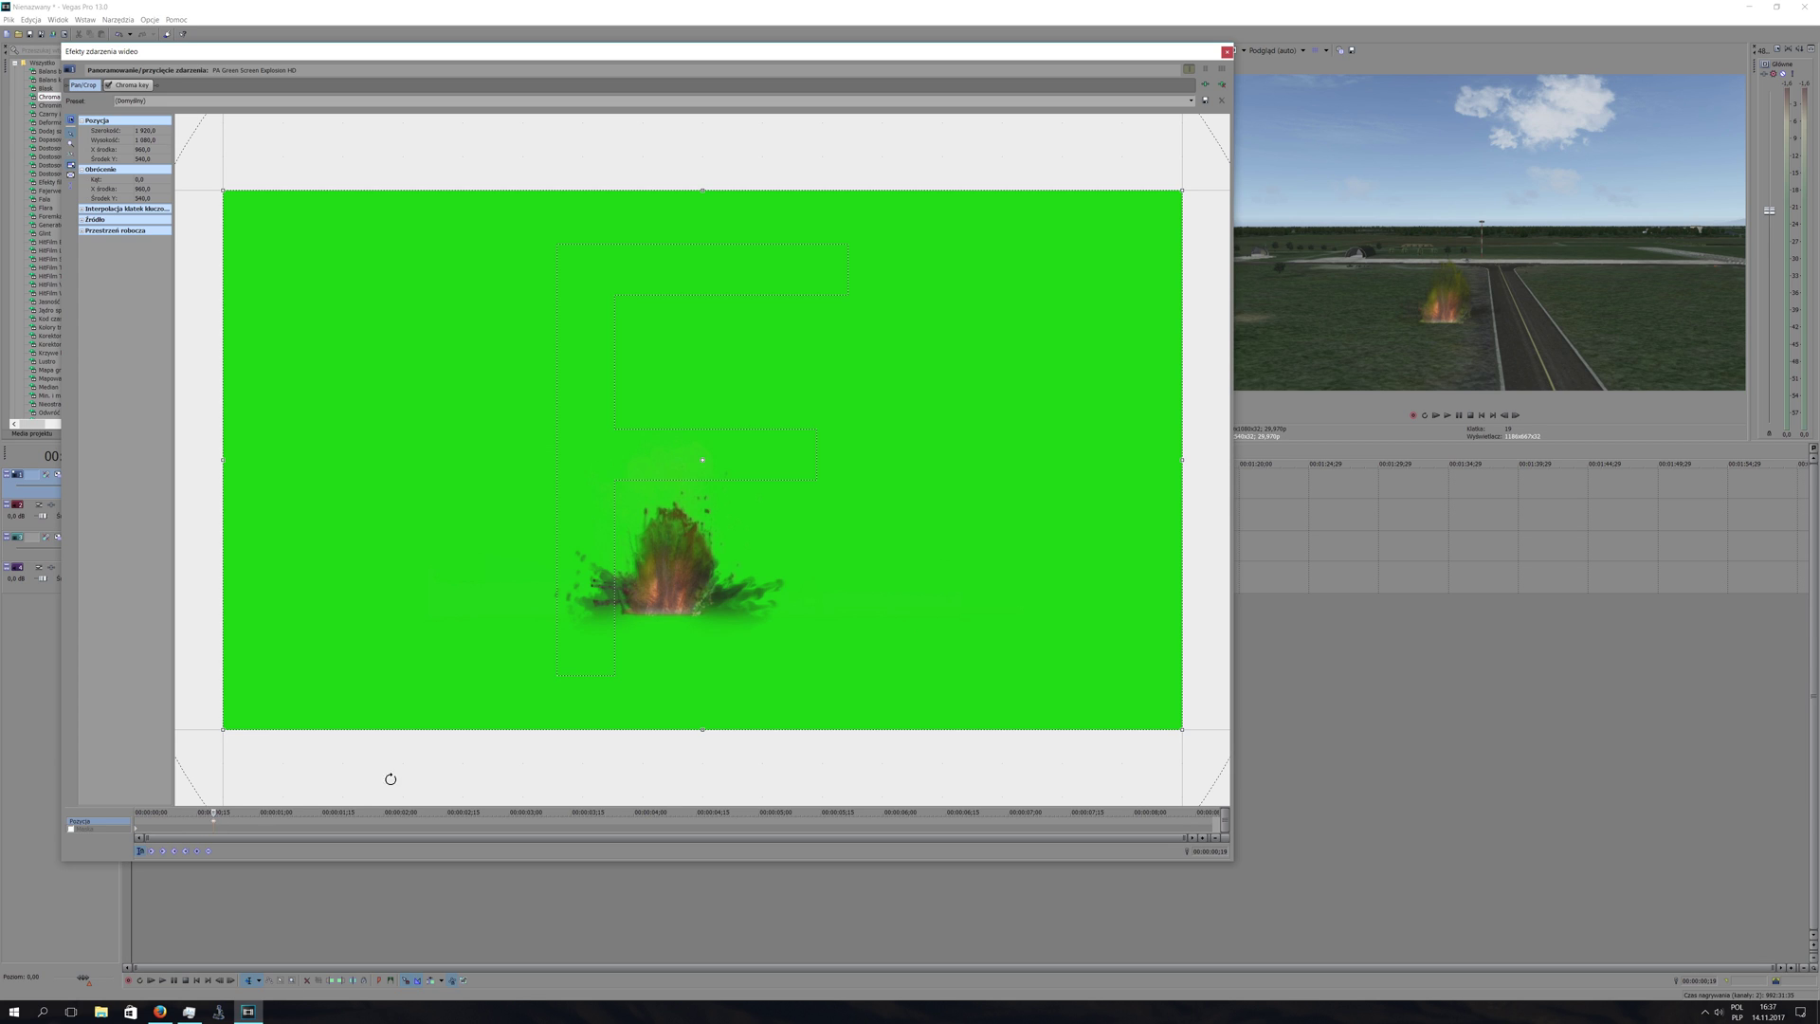
left_click_drag(894, 428, 514, 471)
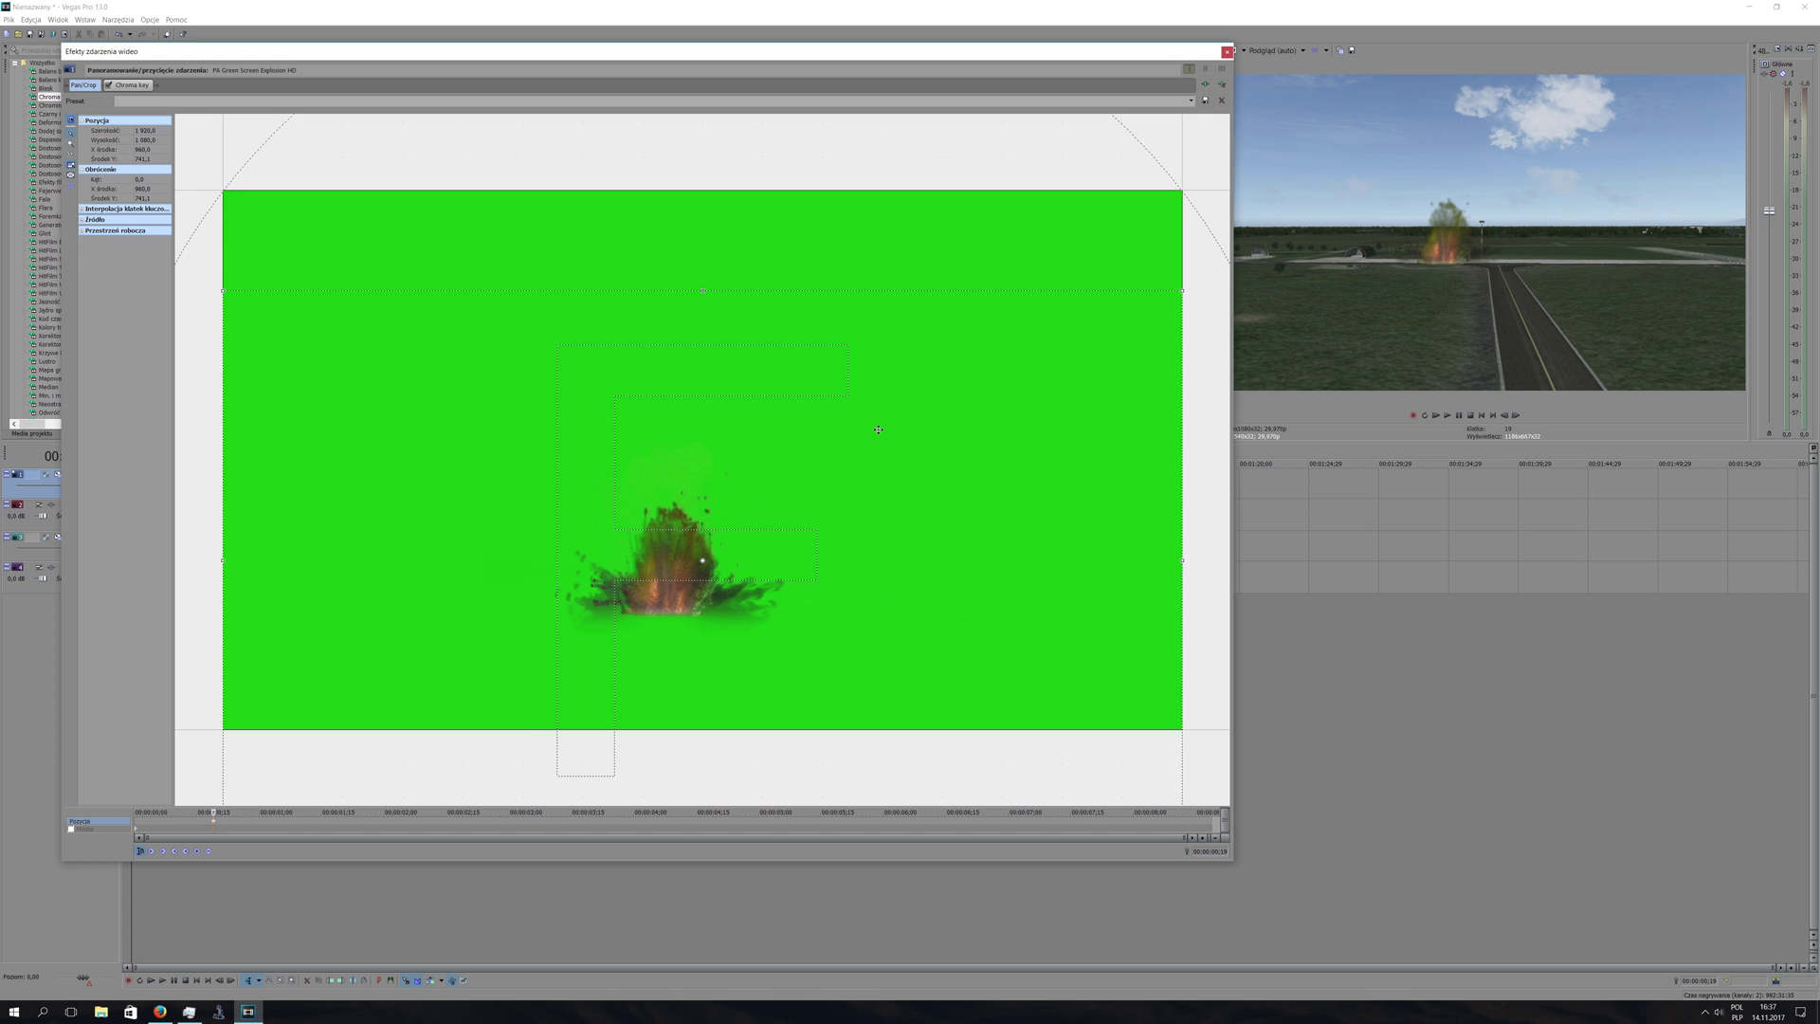
left_click_drag(879, 430, 844, 434)
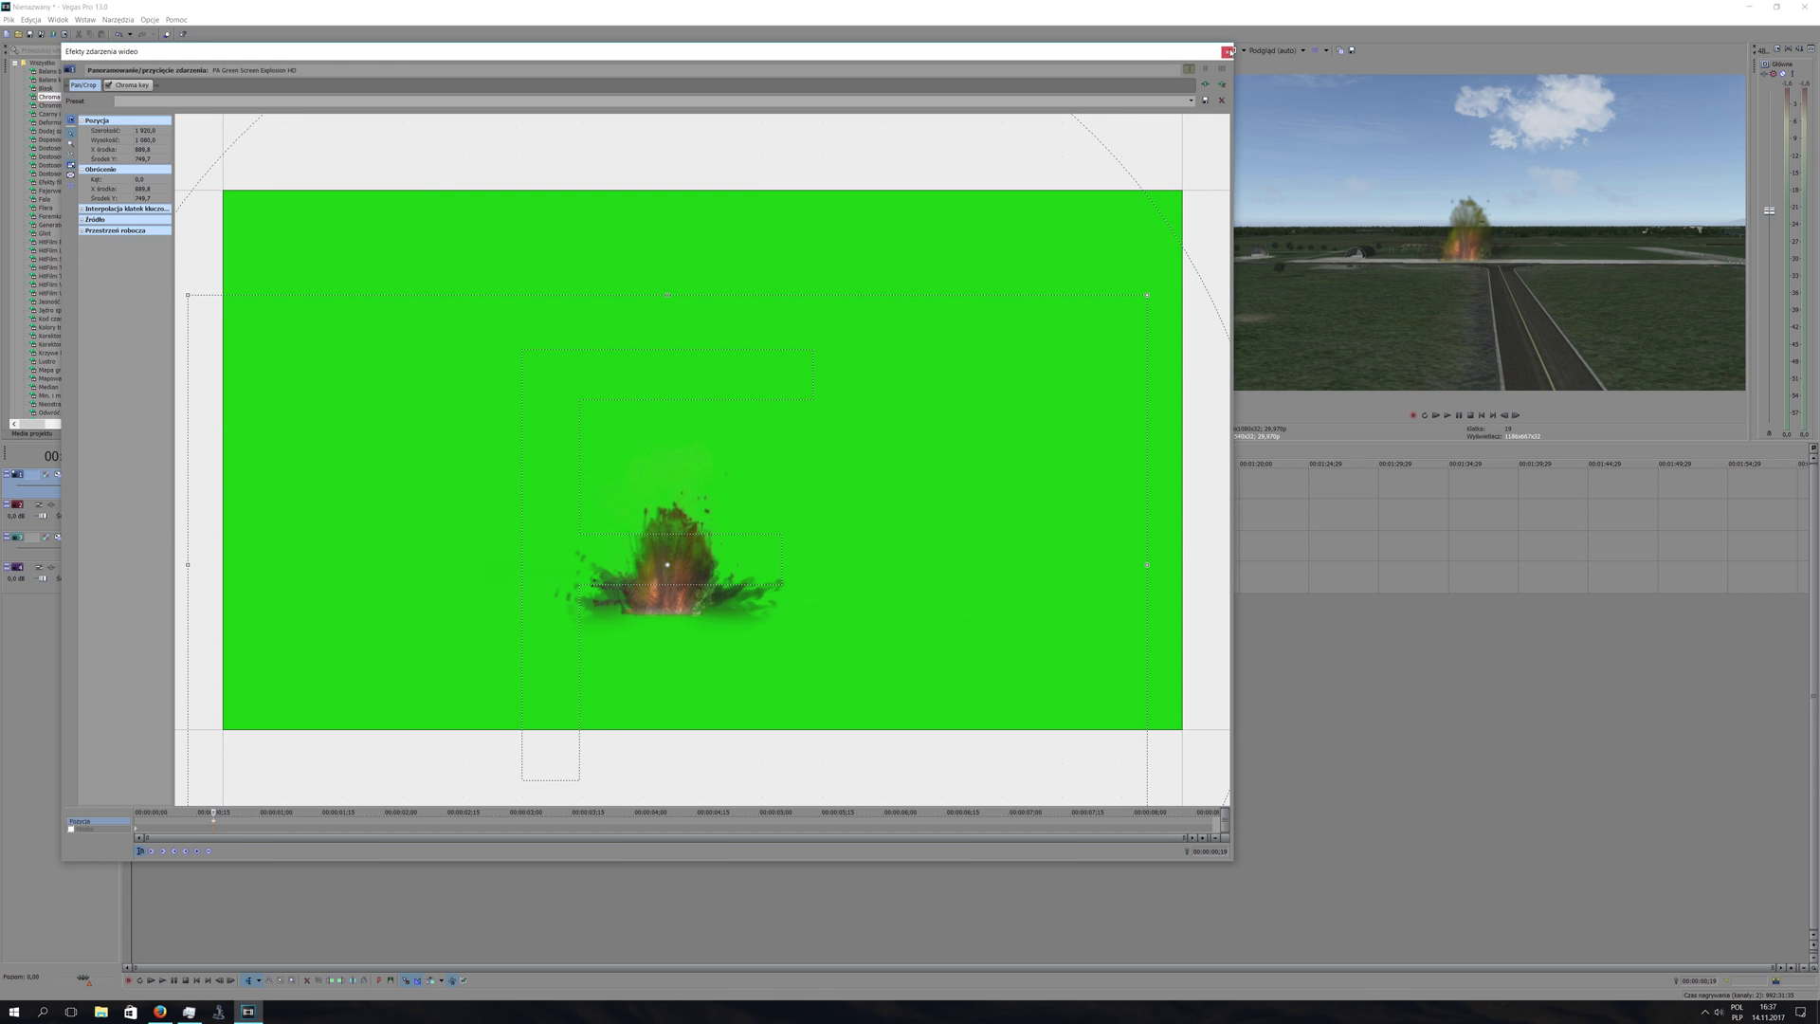
left_click(1227, 51)
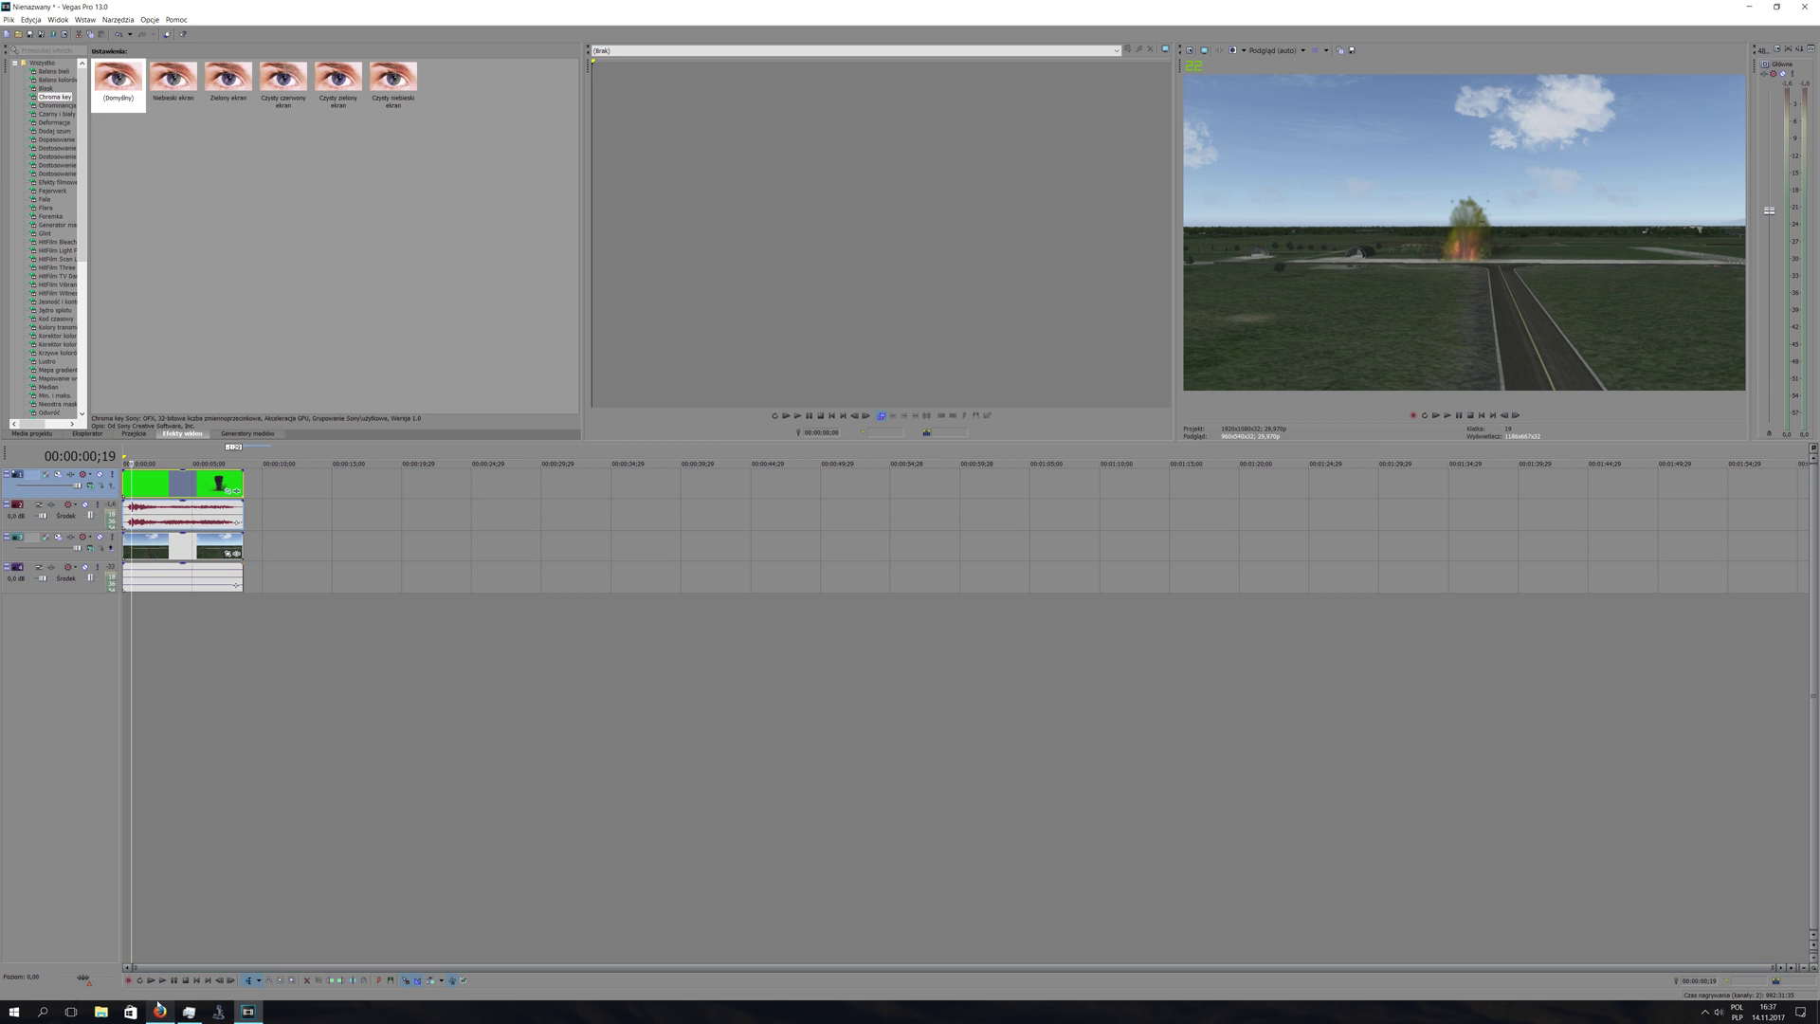